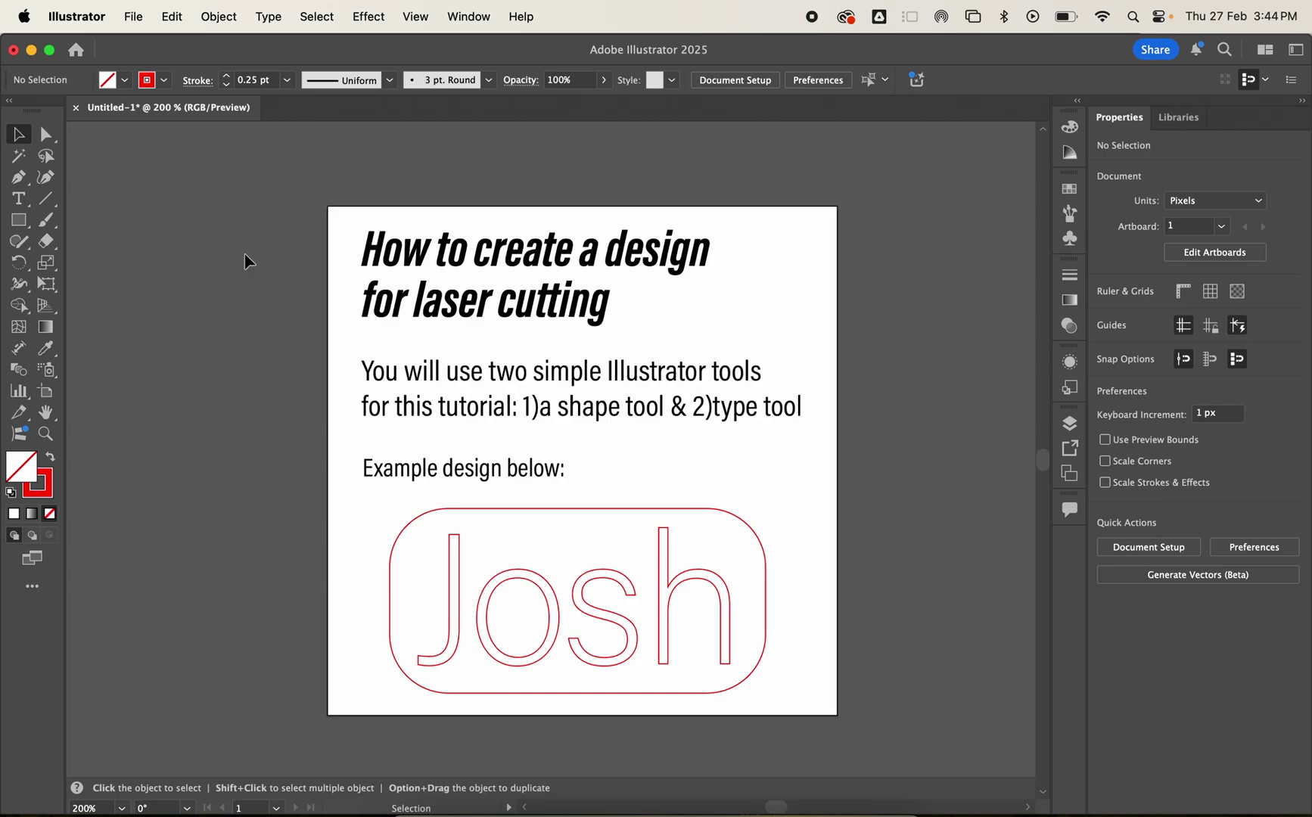
# Name the new document DesignForLaserCuttingYourName, keeping 10 × 10 cm, Centimeters and RGB Color.
pyautogui.click(134, 16)
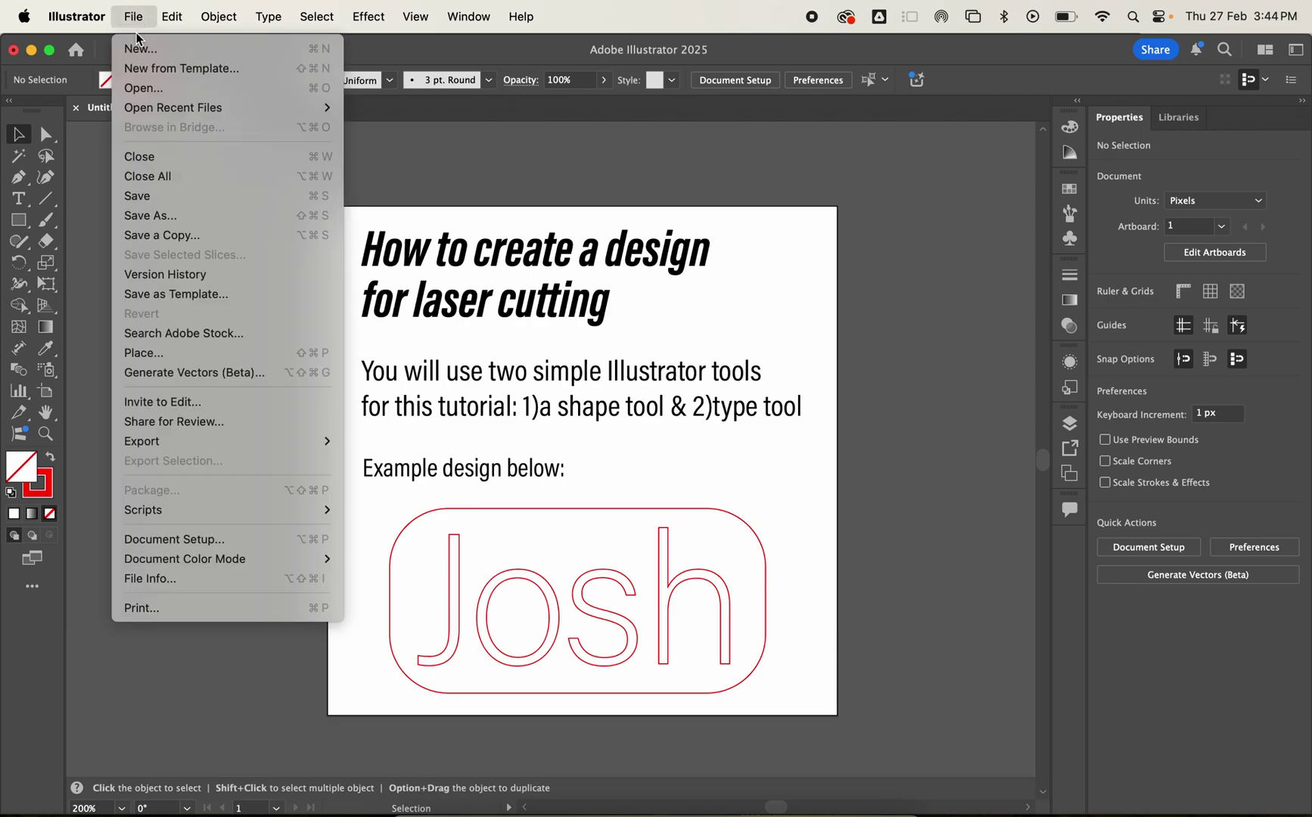
pyautogui.click(143, 55)
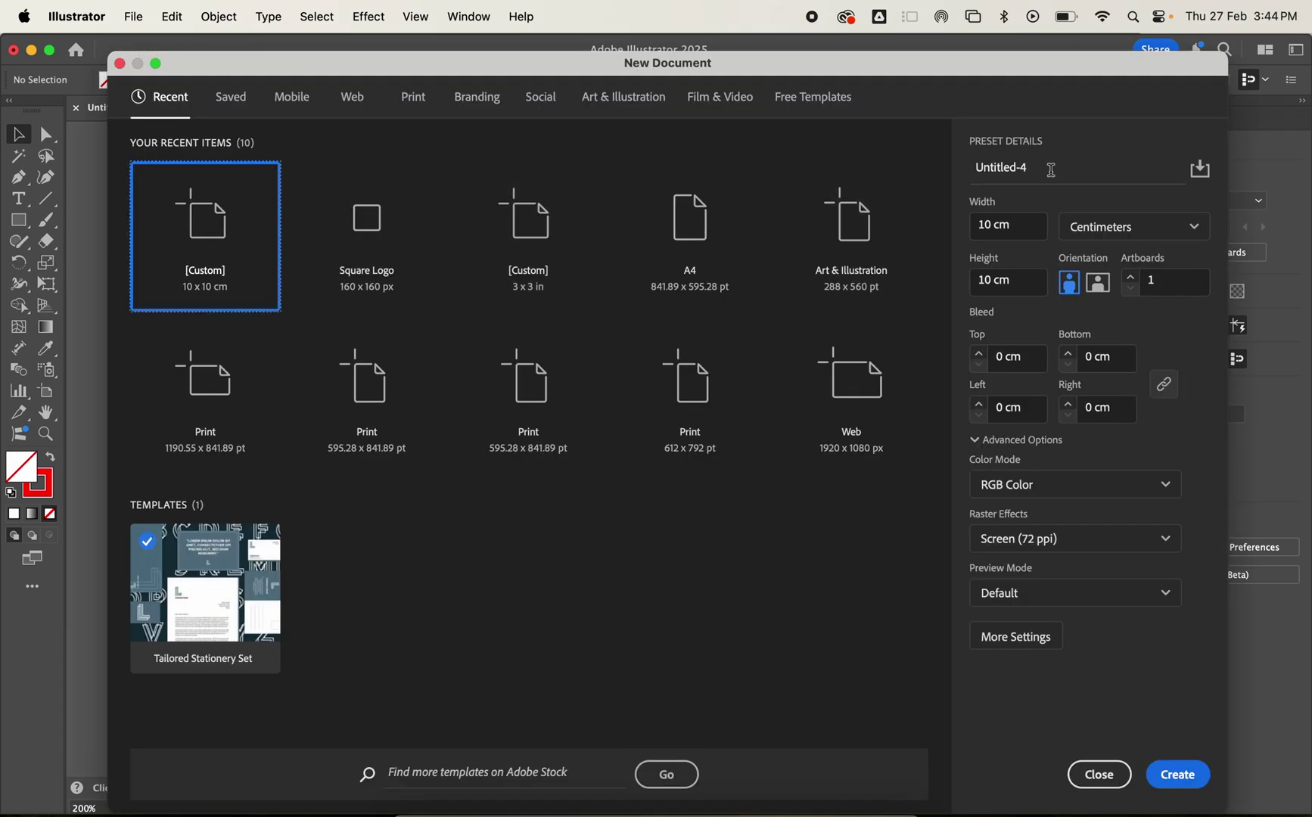
pyautogui.moveTo(1051, 171); pyautogui.dragTo(967, 171)
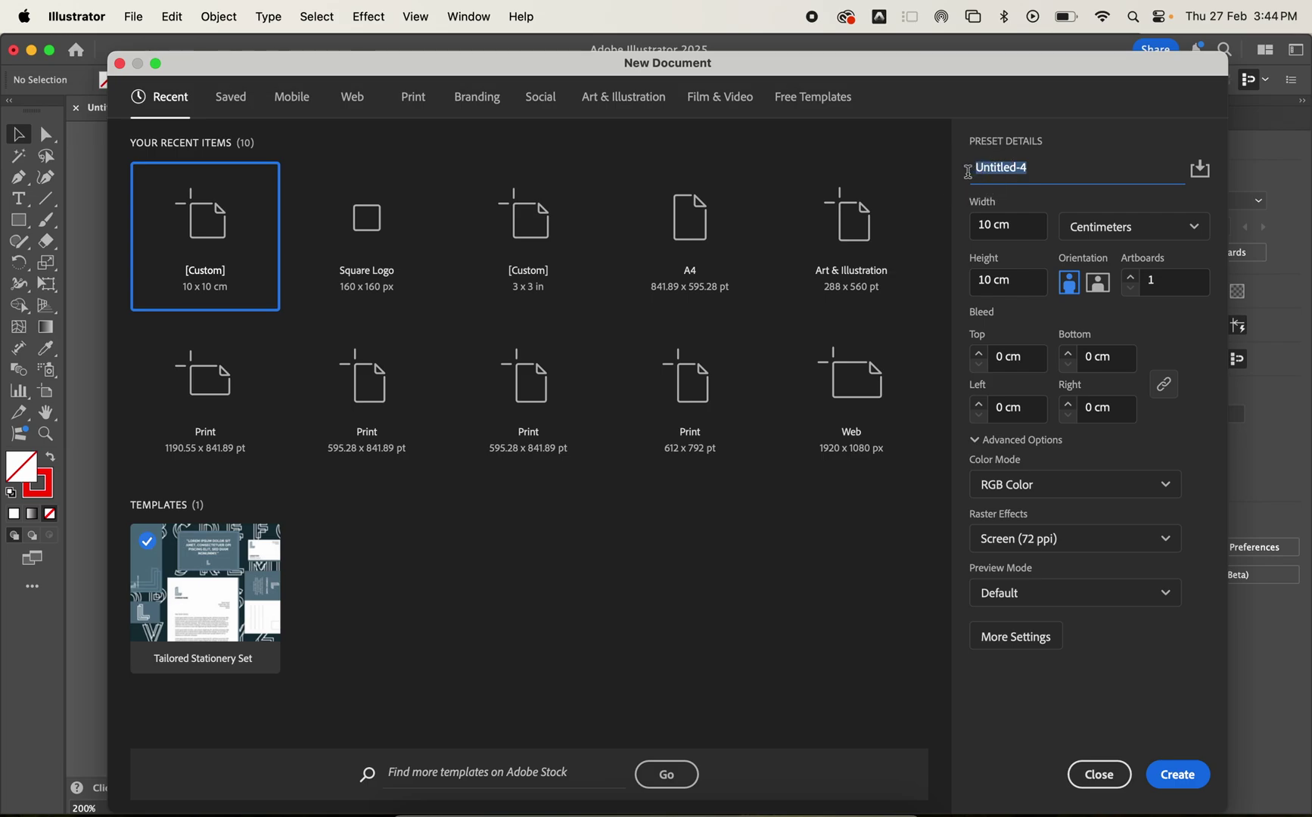
pyautogui.write('De')
pyautogui.write('signFo')
pyautogui.write('rLaserC')
pyautogui.write('uttingY')
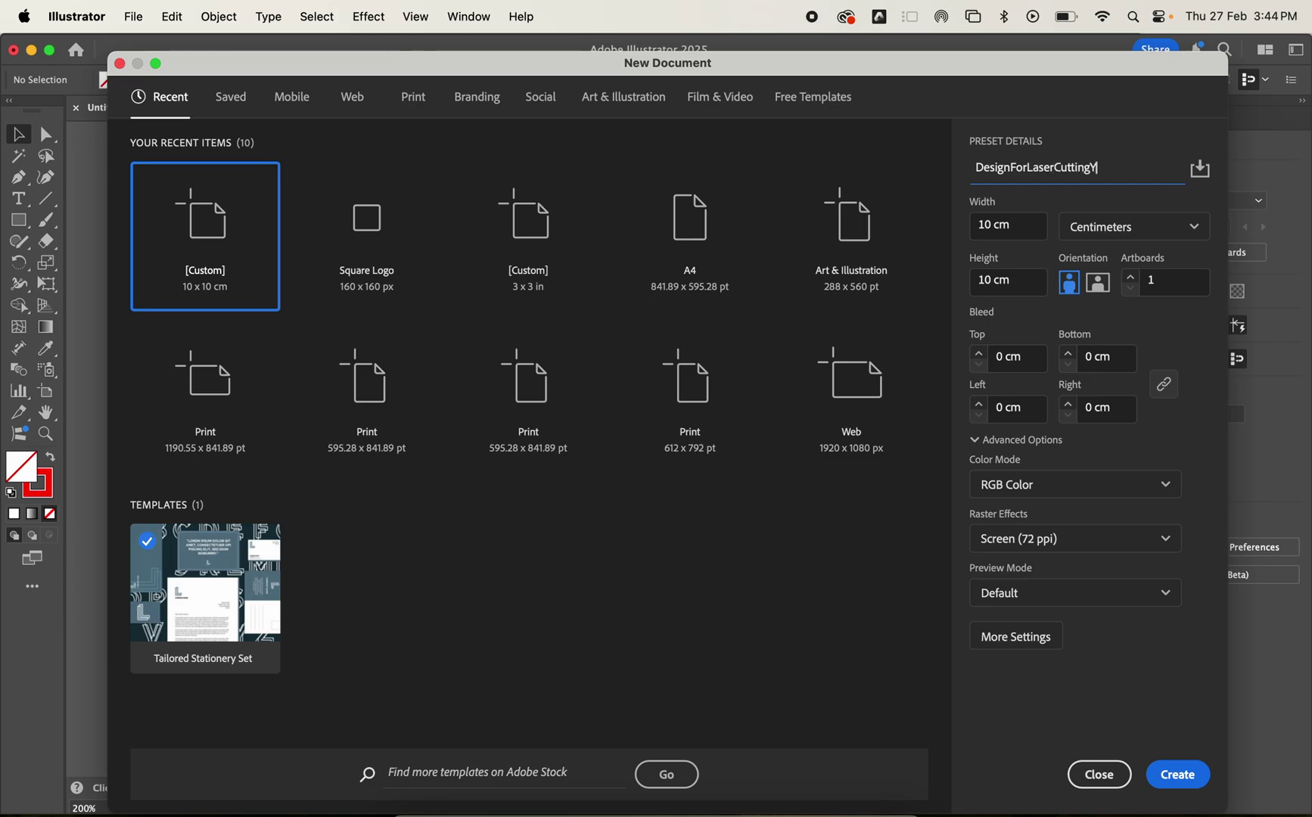
pyautogui.write('ourName')
pyautogui.click(1122, 239)
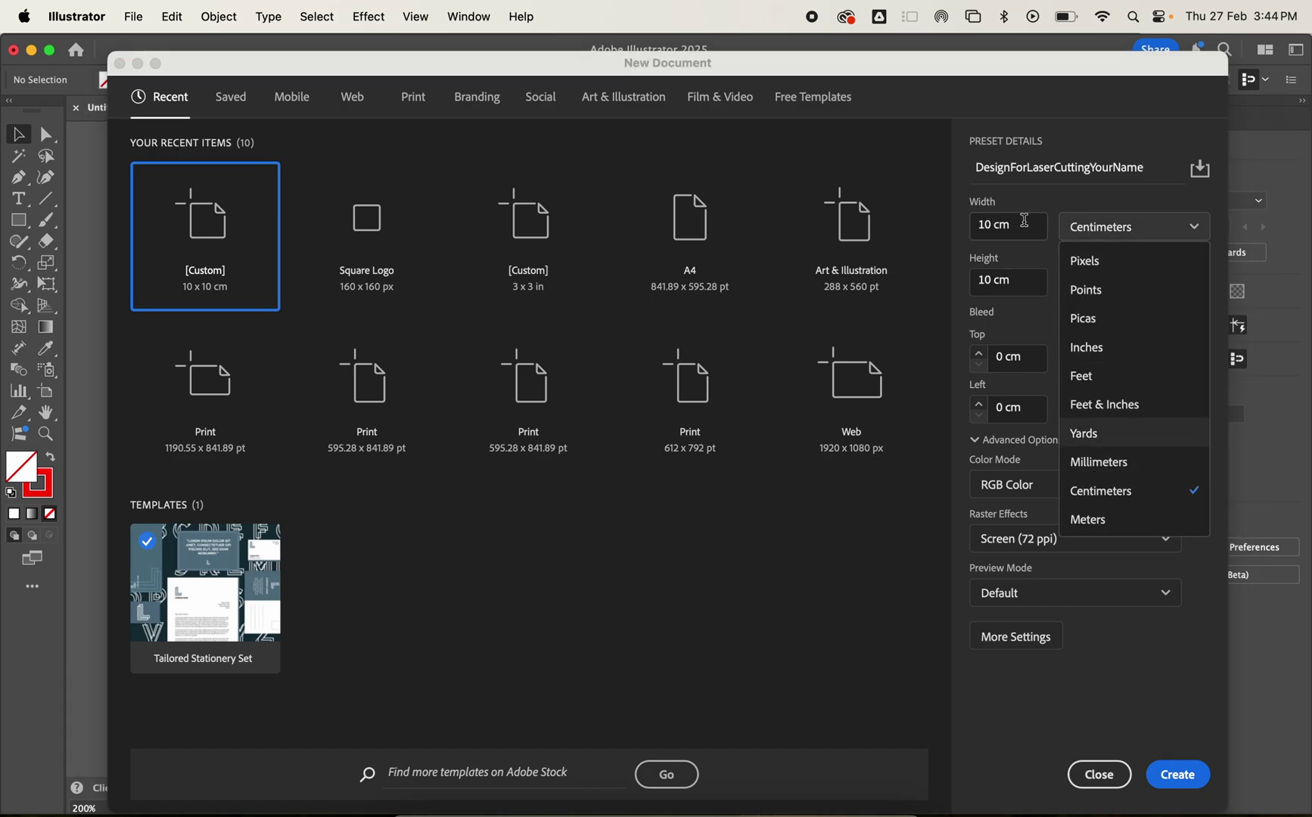
pyautogui.click(1033, 330)
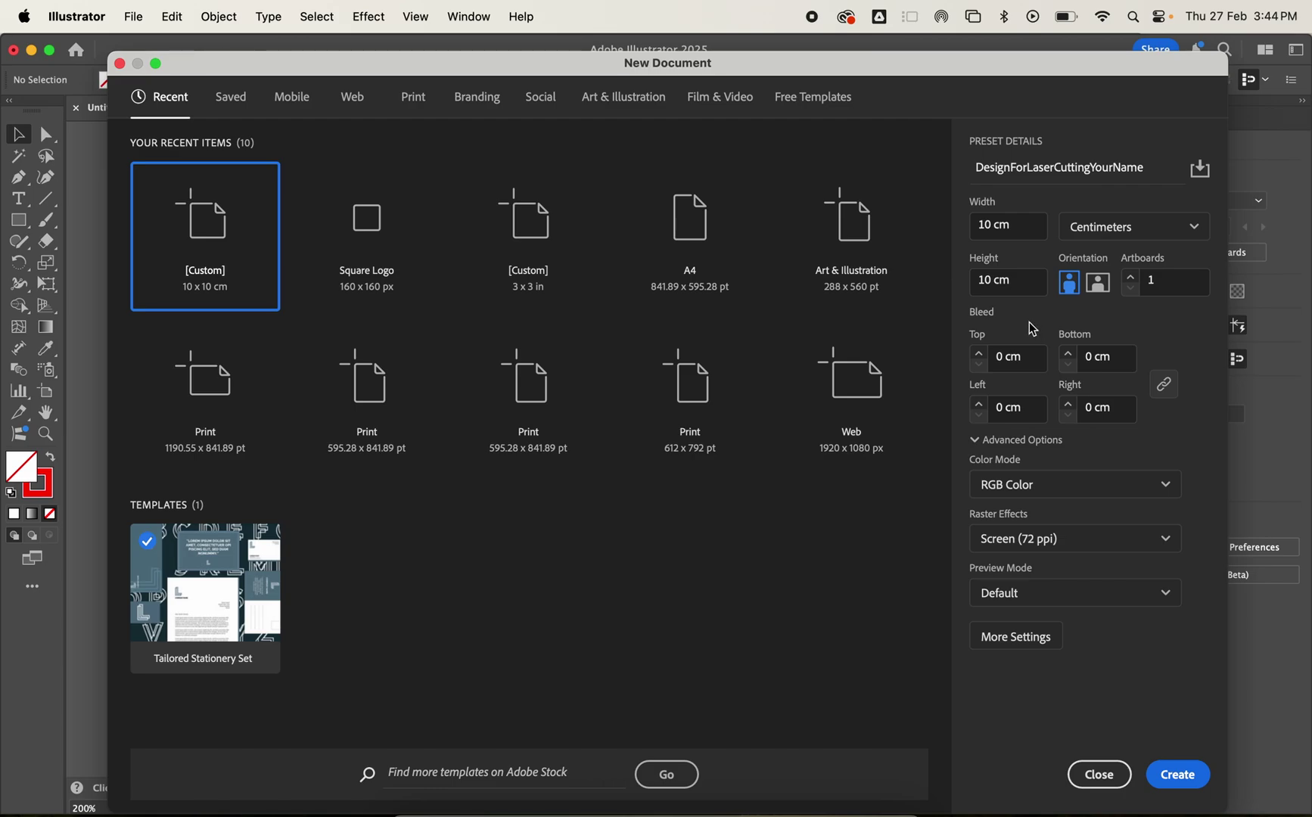
pyautogui.click(1066, 493)
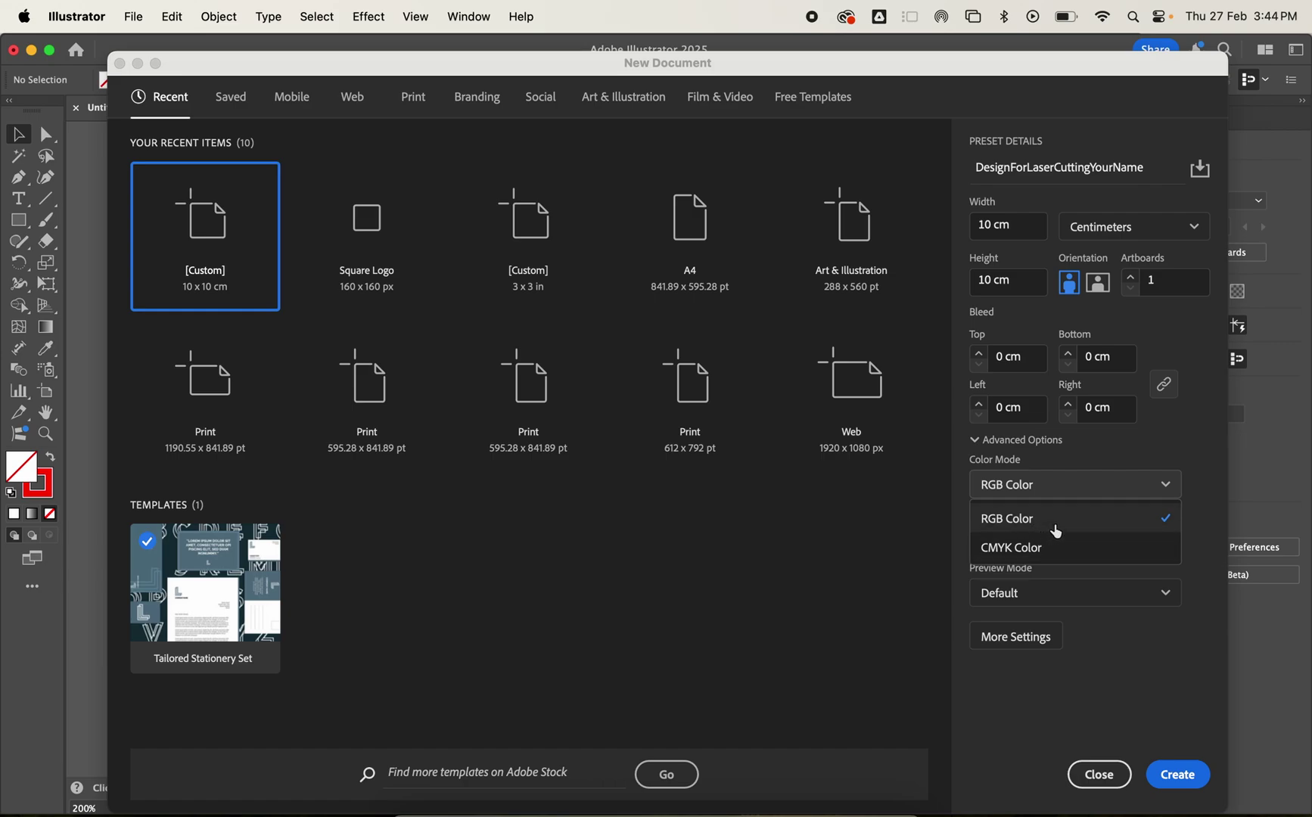
pyautogui.click(1052, 520)
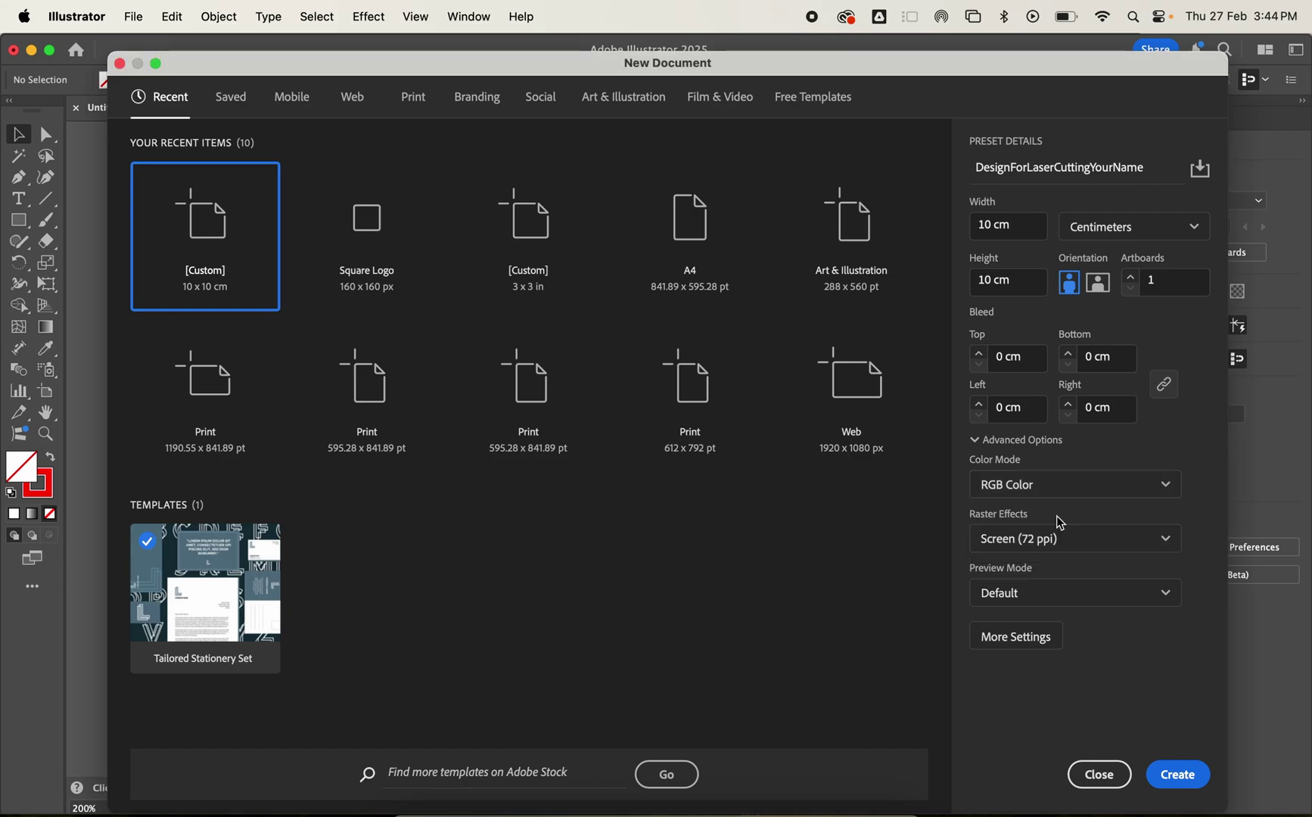
# Create the blank document, try the Essentials workspace, then return to Essentials Classic.
pyautogui.click(1176, 776)
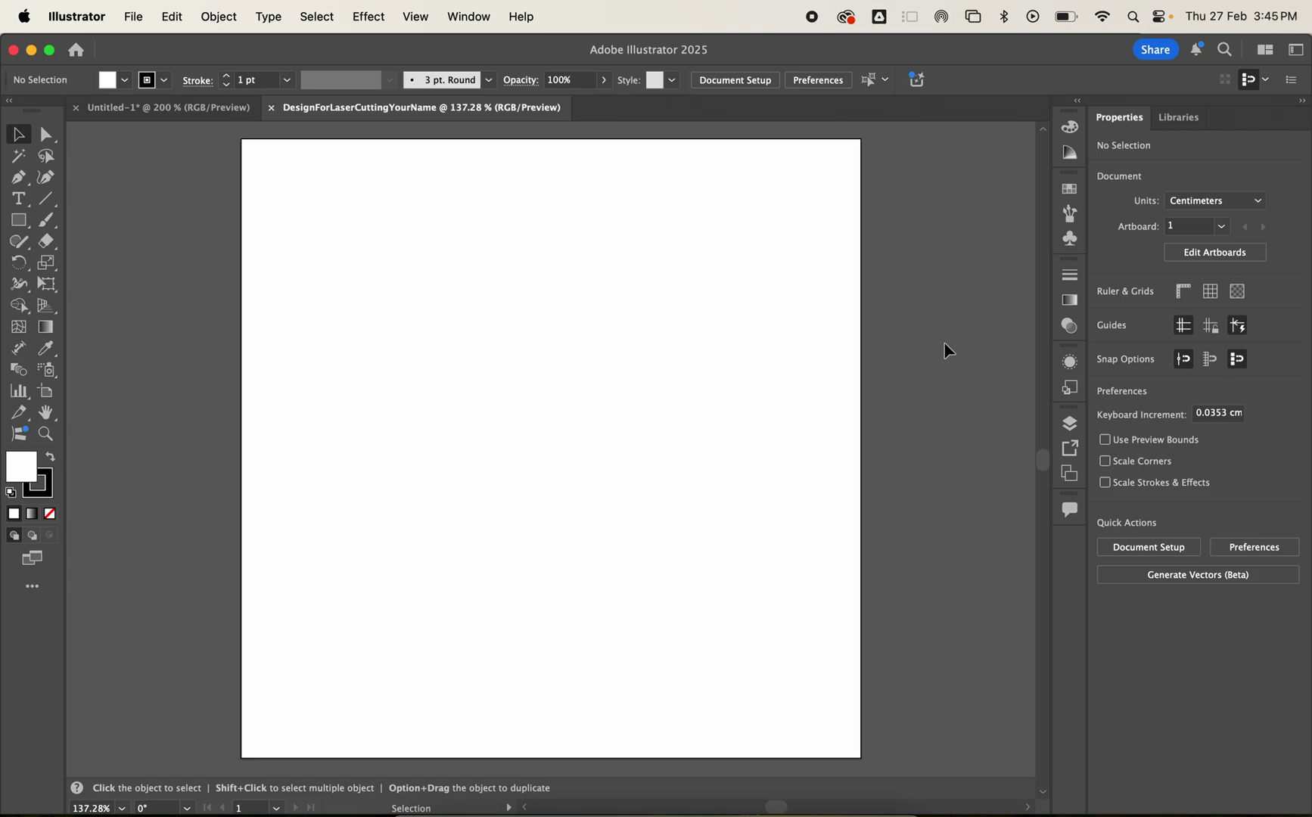
pyautogui.click(1297, 51)
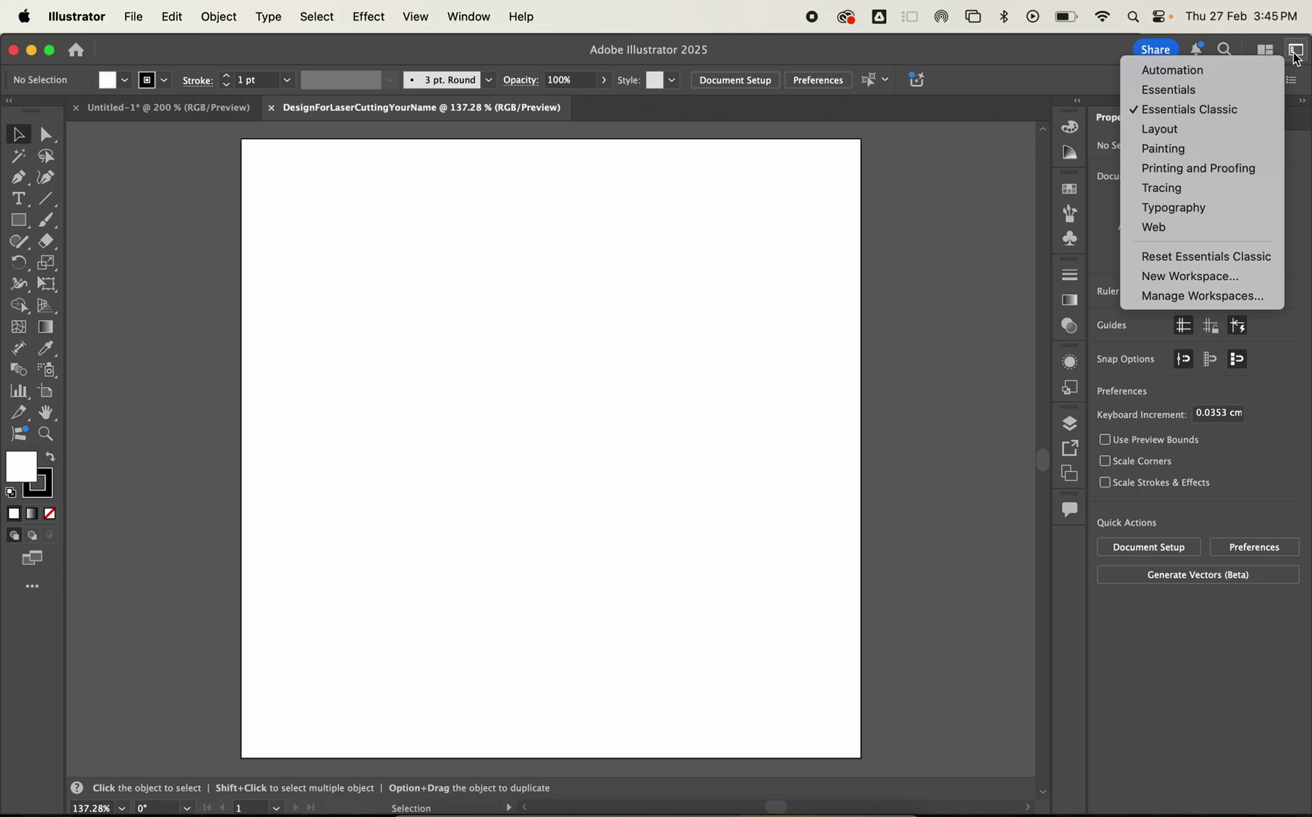
pyautogui.click(1169, 91)
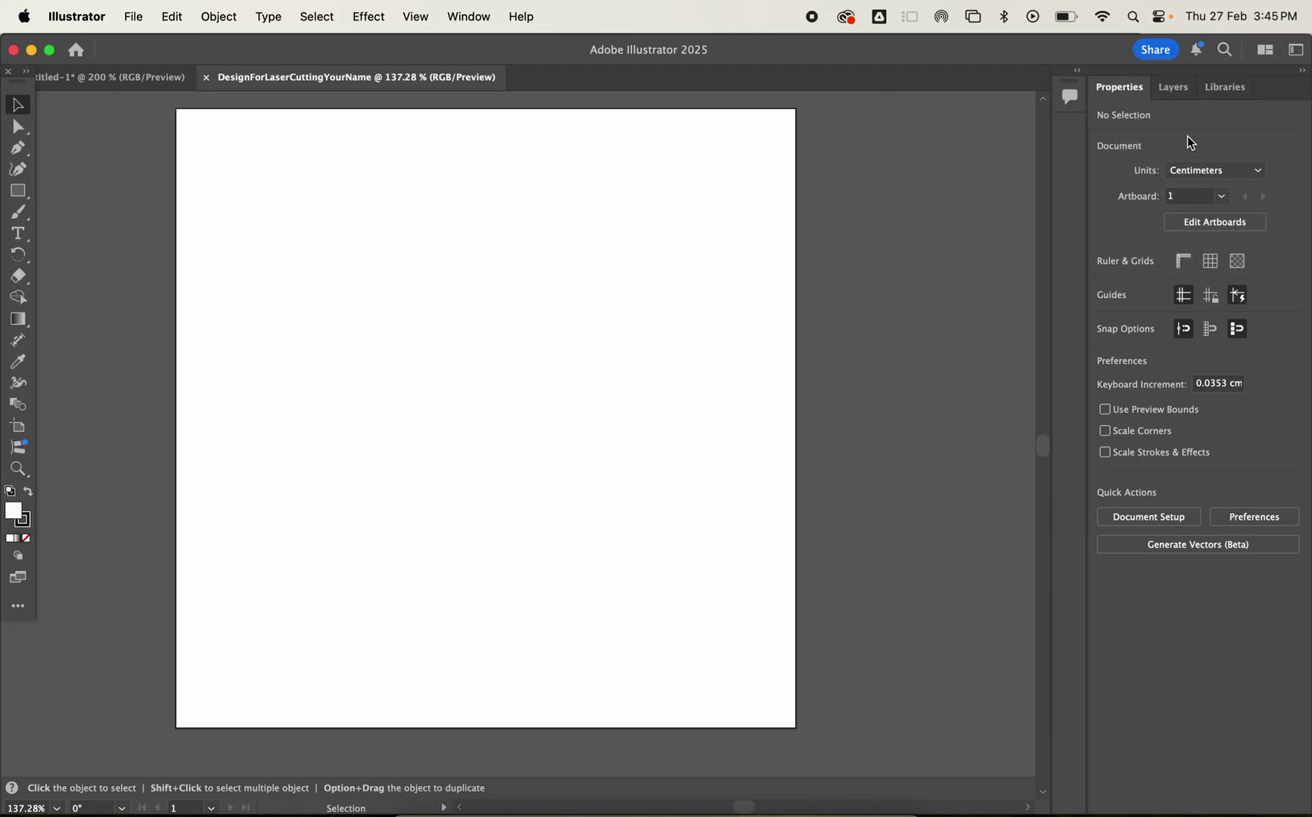
pyautogui.click(1297, 52)
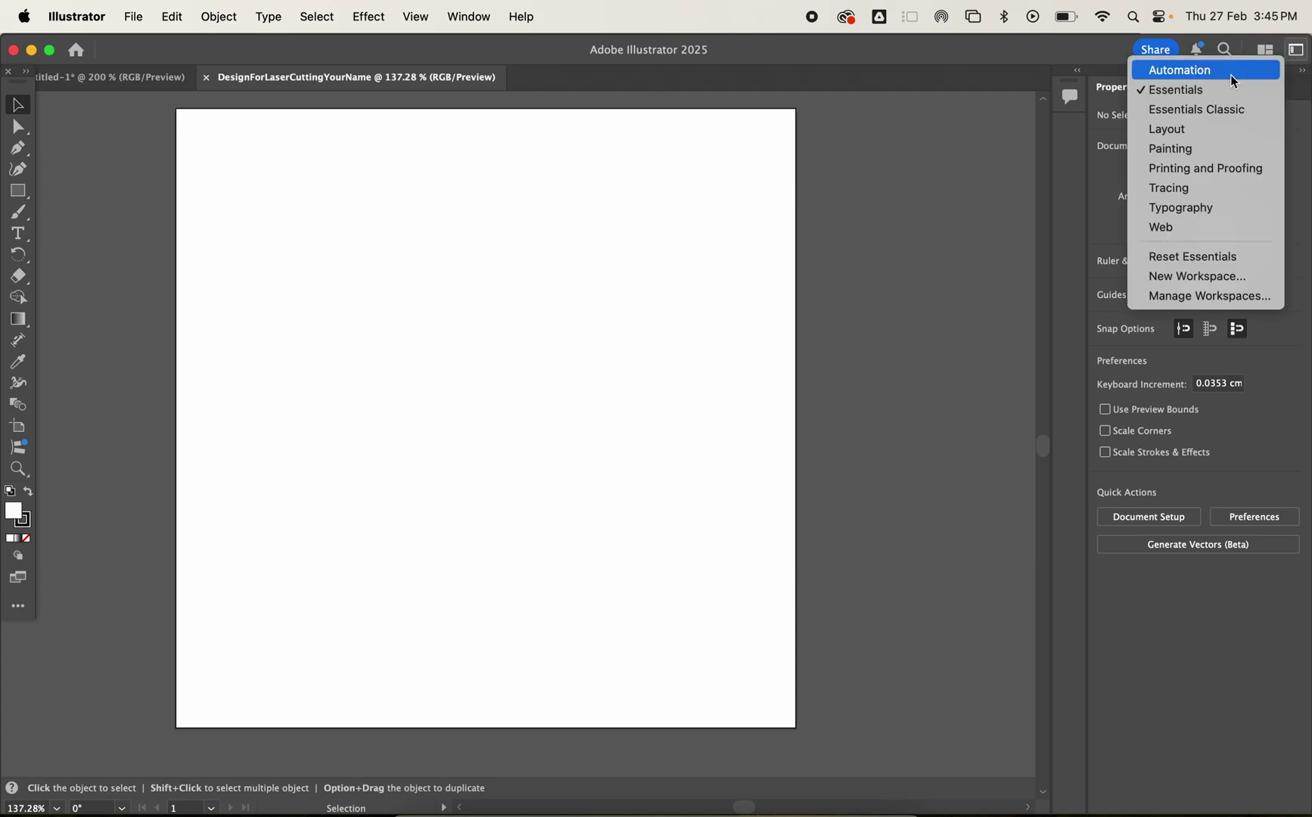
pyautogui.click(1206, 111)
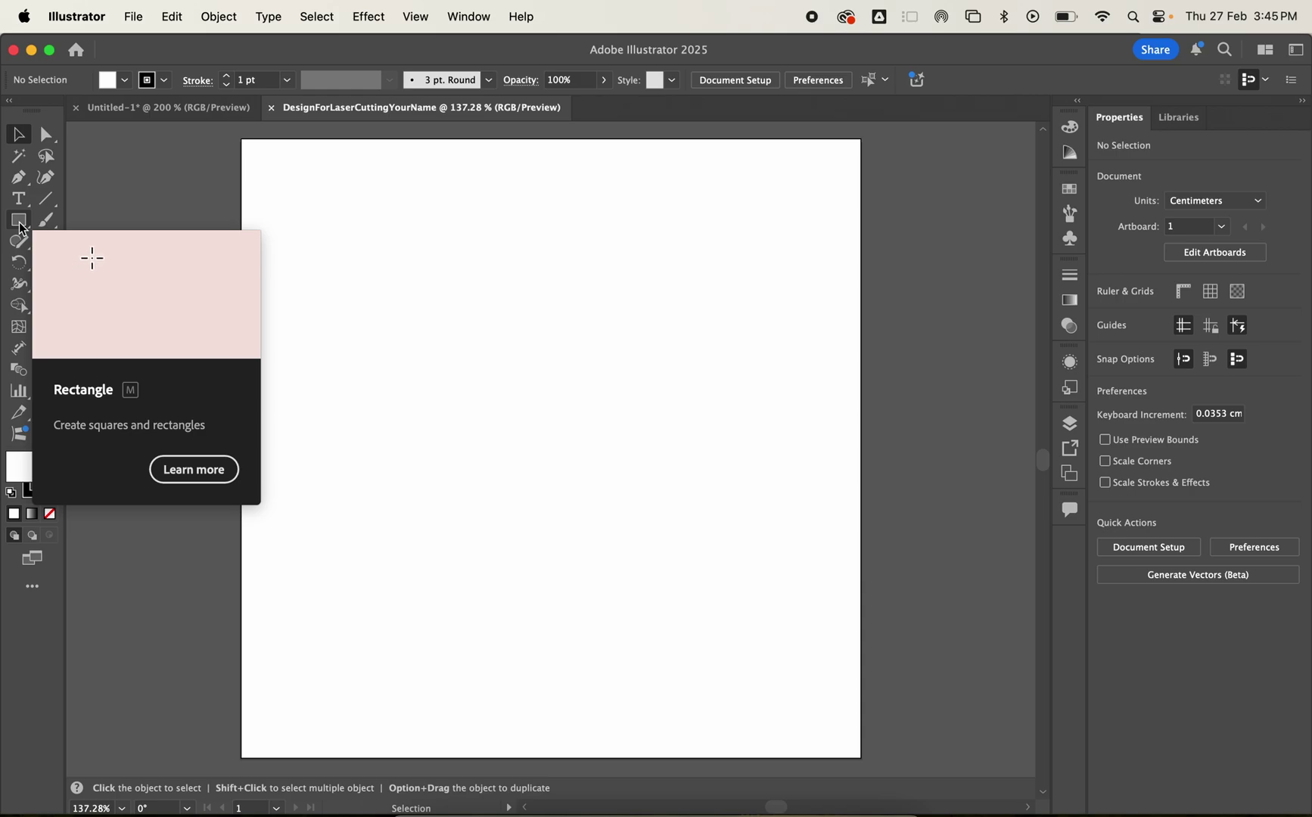
# Draw a rectangle across the middle of the artboard.
pyautogui.click(19, 225)
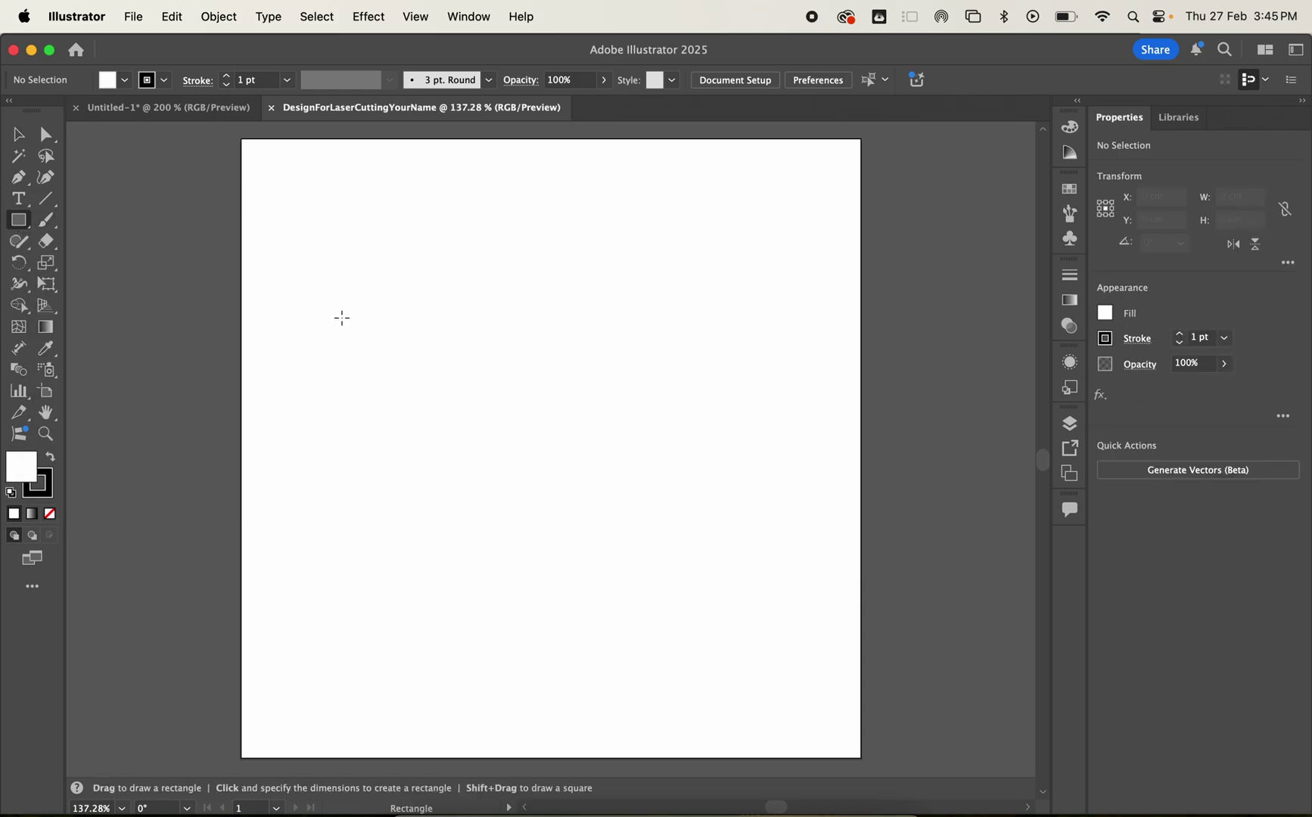
pyautogui.moveTo(342, 318)
pyautogui.mouseDown()
pyautogui.moveTo(775, 615)
pyautogui.moveTo(767, 606)
pyautogui.mouseUp()
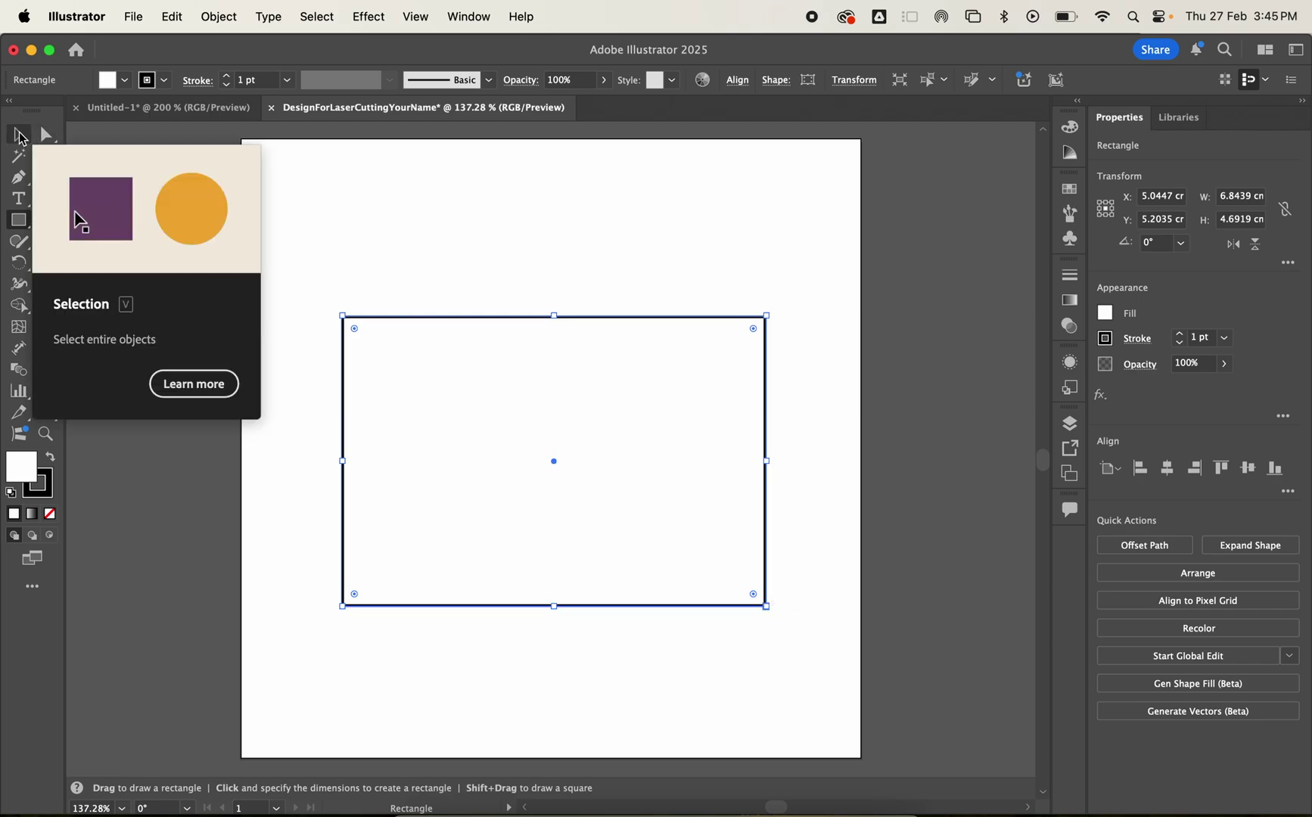
pyautogui.click(20, 136)
pyautogui.click(420, 259)
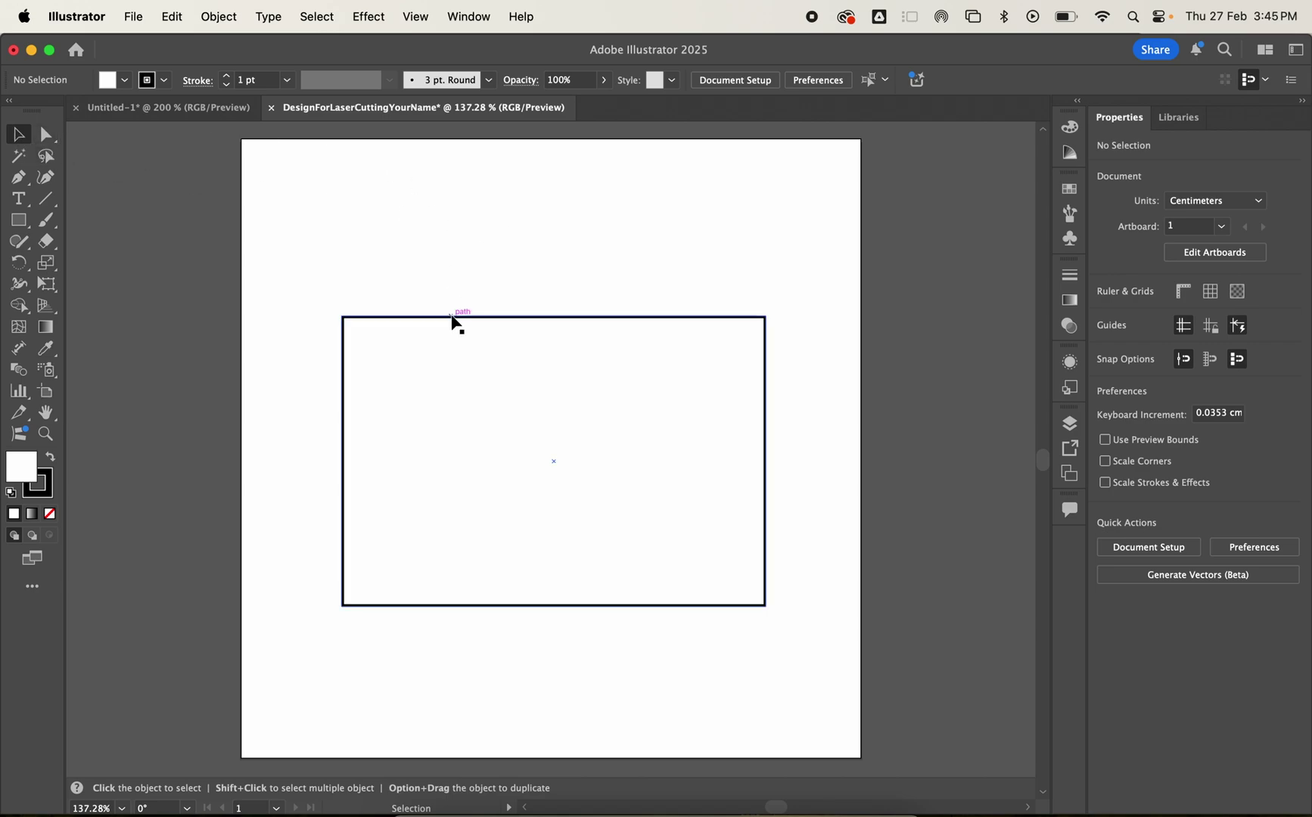
# Center the rectangle, make it slightly taller, and round its corners to about 0.54 cm.
pyautogui.moveTo(454, 319); pyautogui.dragTo(441, 278)
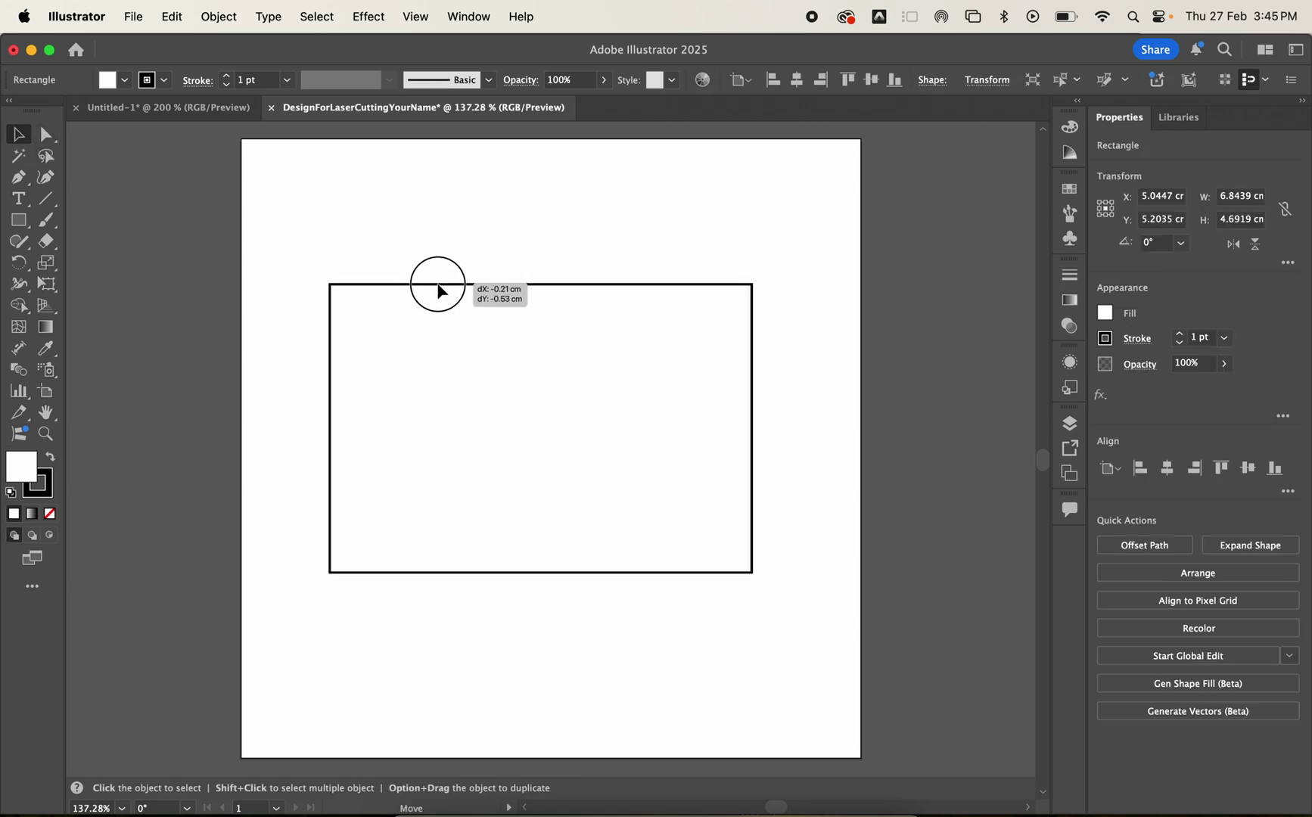
pyautogui.moveTo(441, 282); pyautogui.dragTo(436, 301)
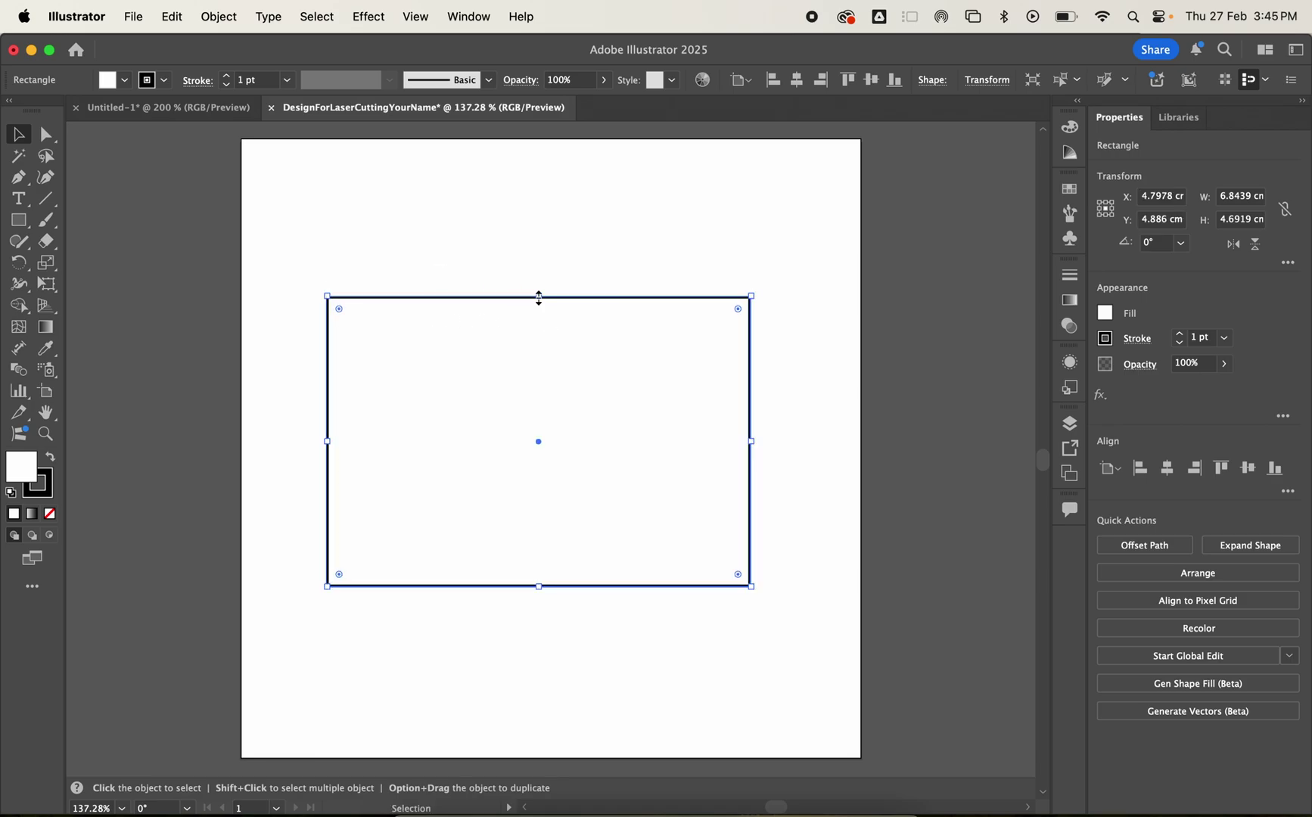
pyautogui.moveTo(538, 296); pyautogui.dragTo(539, 292)
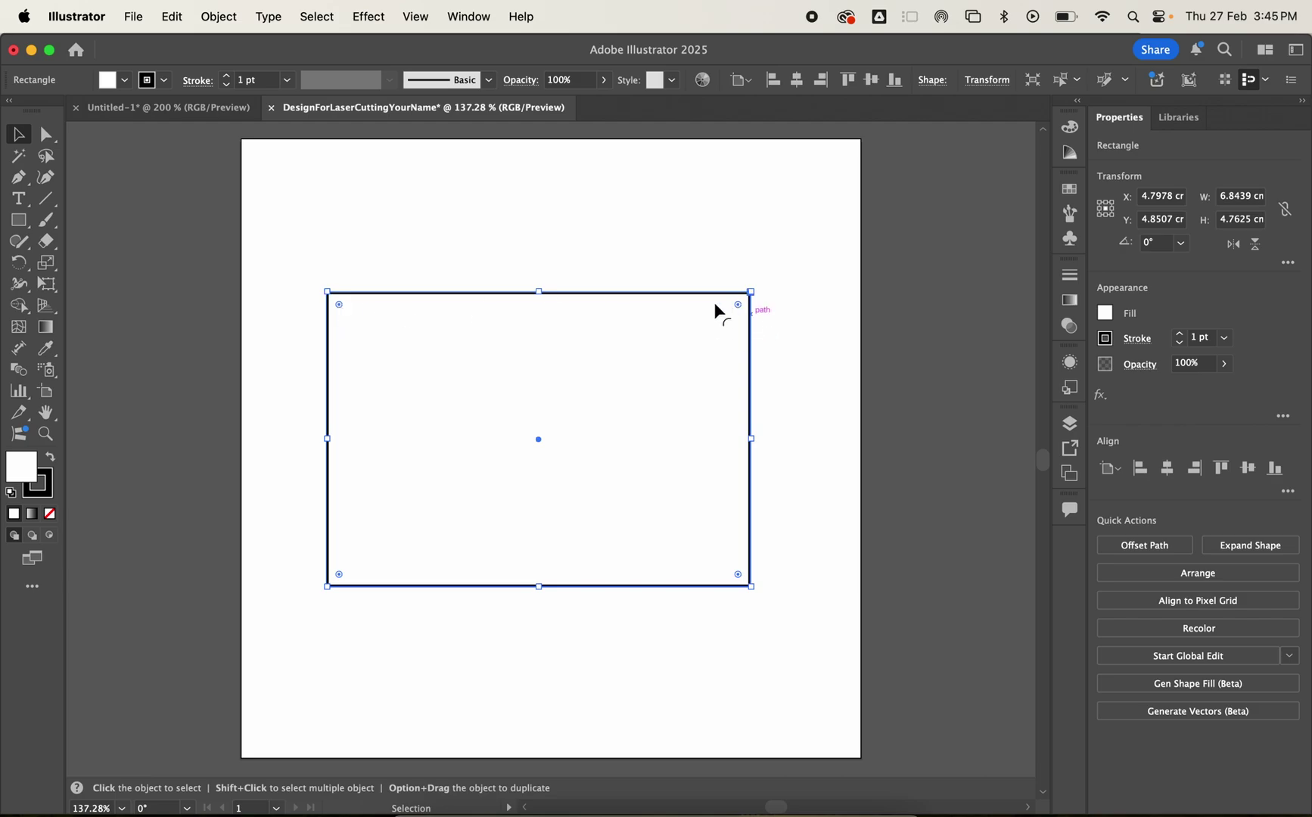
pyautogui.moveTo(340, 305); pyautogui.dragTo(382, 350)
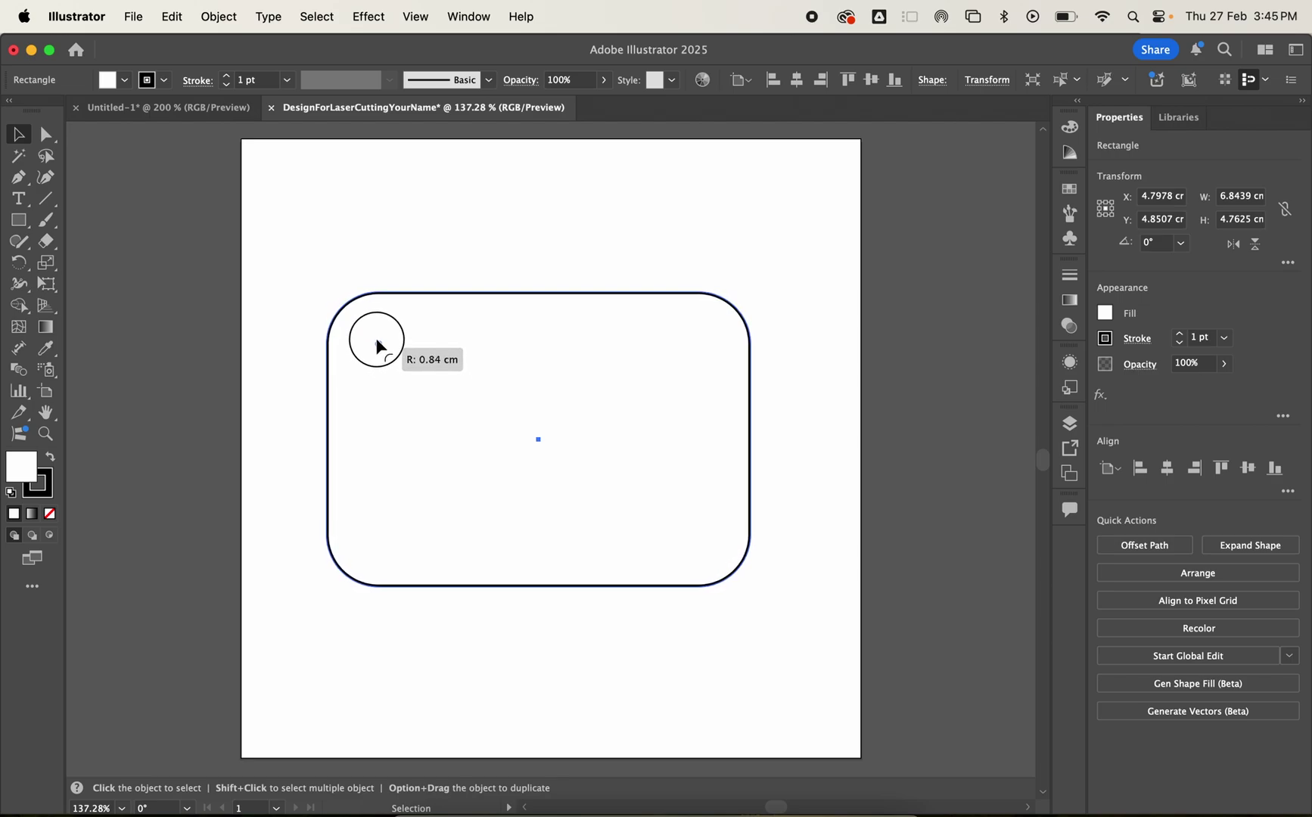
pyautogui.moveTo(384, 349)
pyautogui.mouseDown()
pyautogui.moveTo(361, 324)
pyautogui.moveTo(371, 334)
pyautogui.mouseUp()
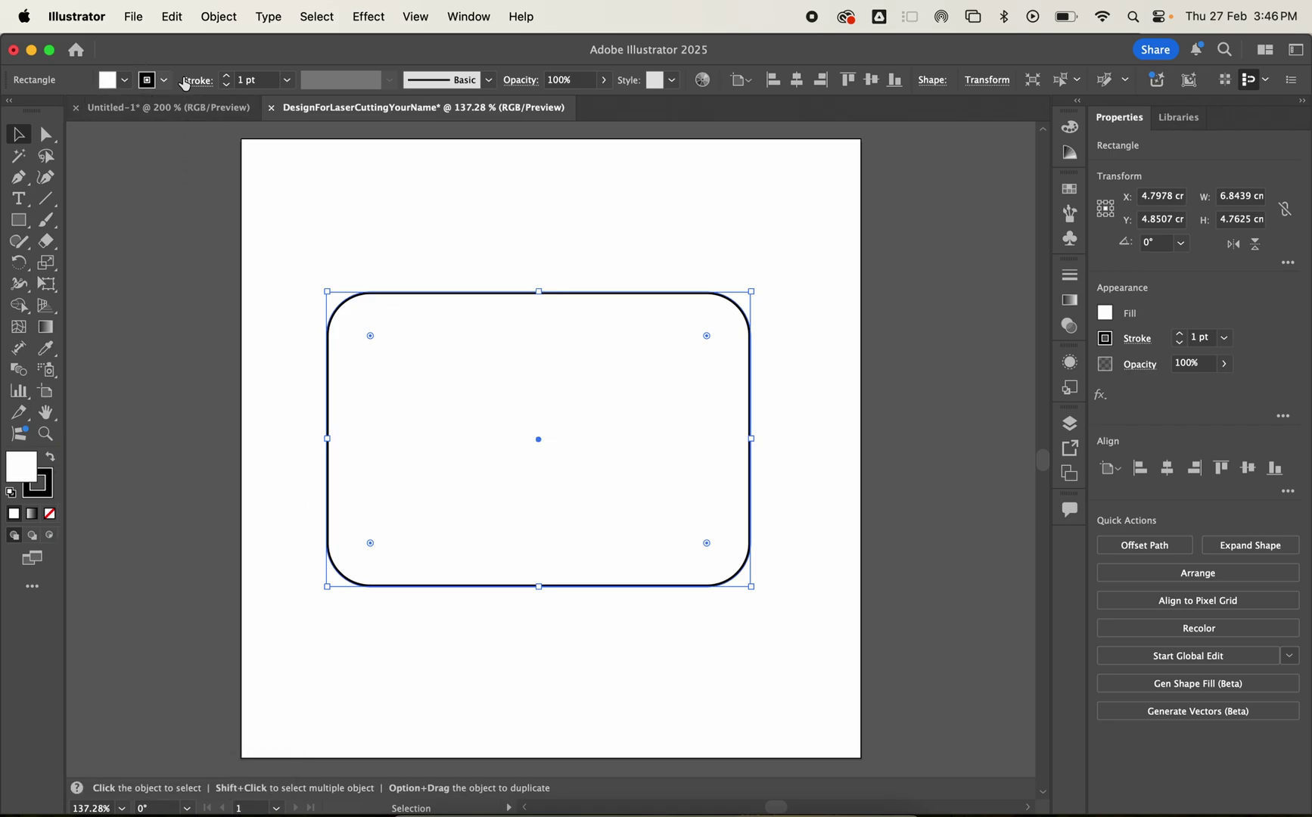
# Remove the rectangle's fill and give it an RGB Red stroke confirmed as FF0000.
pyautogui.click(125, 84)
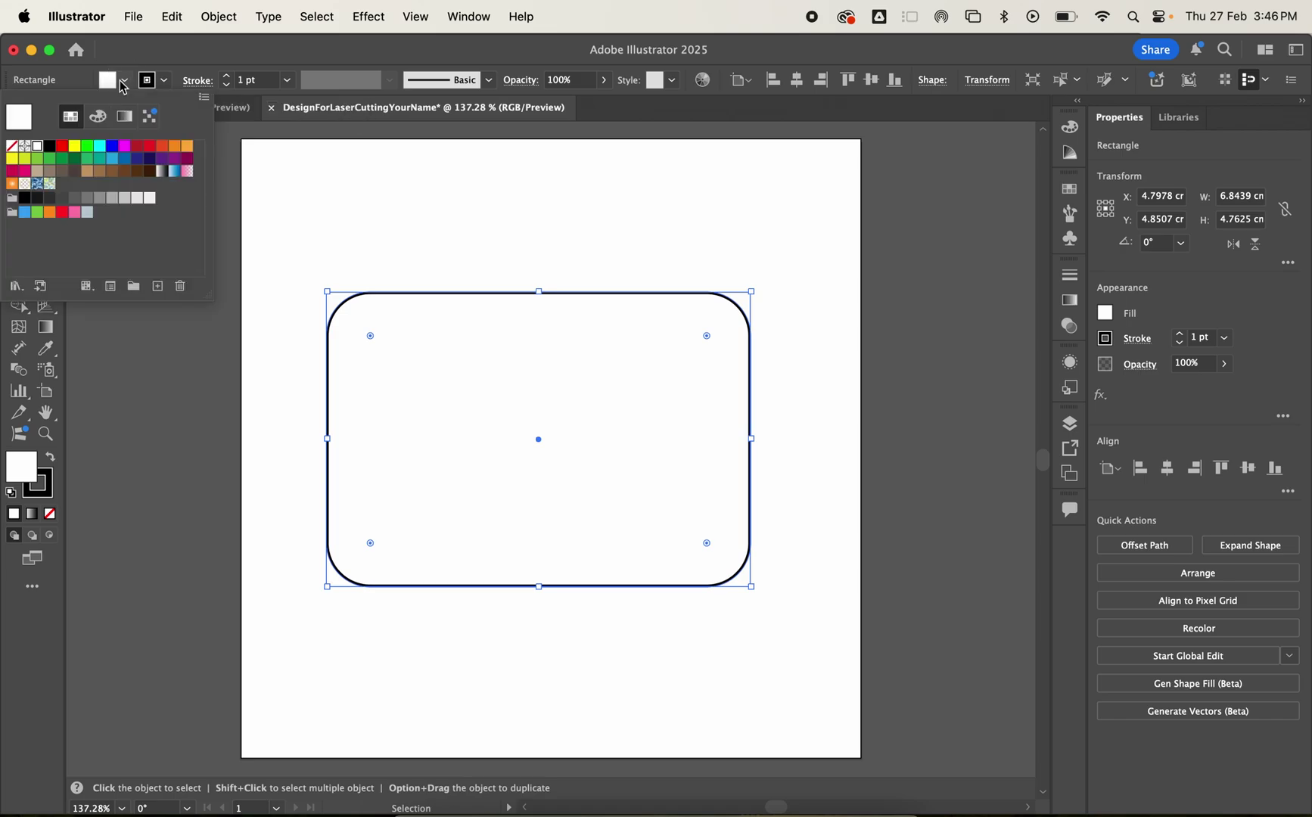
pyautogui.click(12, 146)
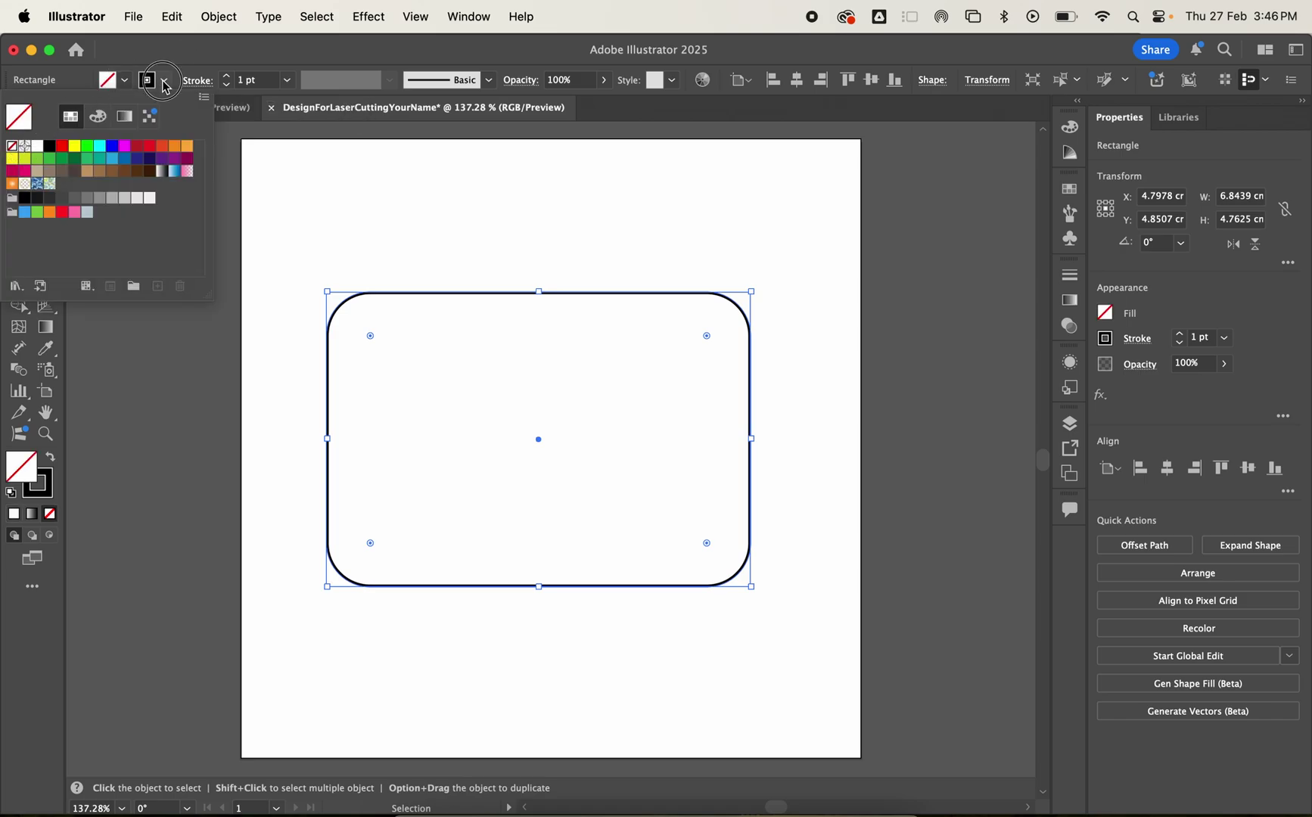
pyautogui.click(165, 88)
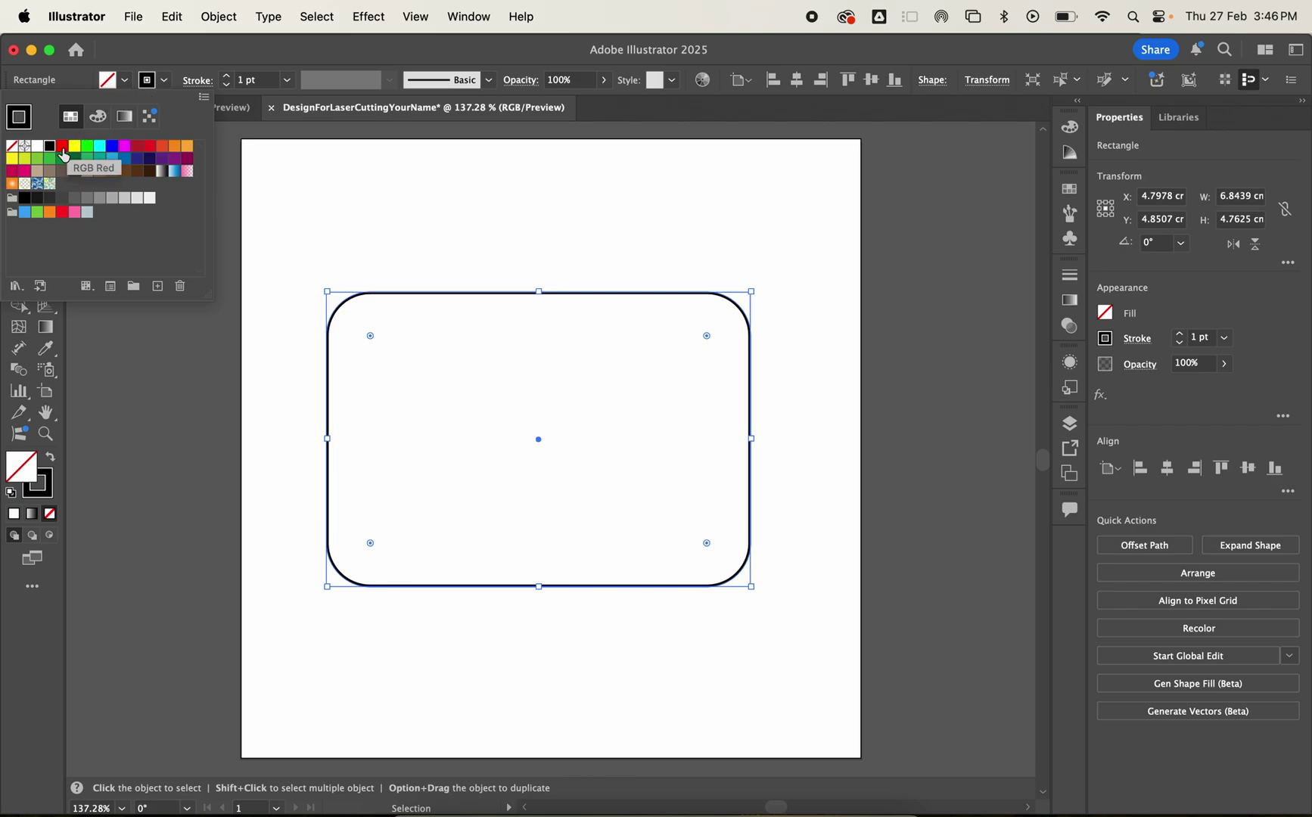
pyautogui.click(62, 146)
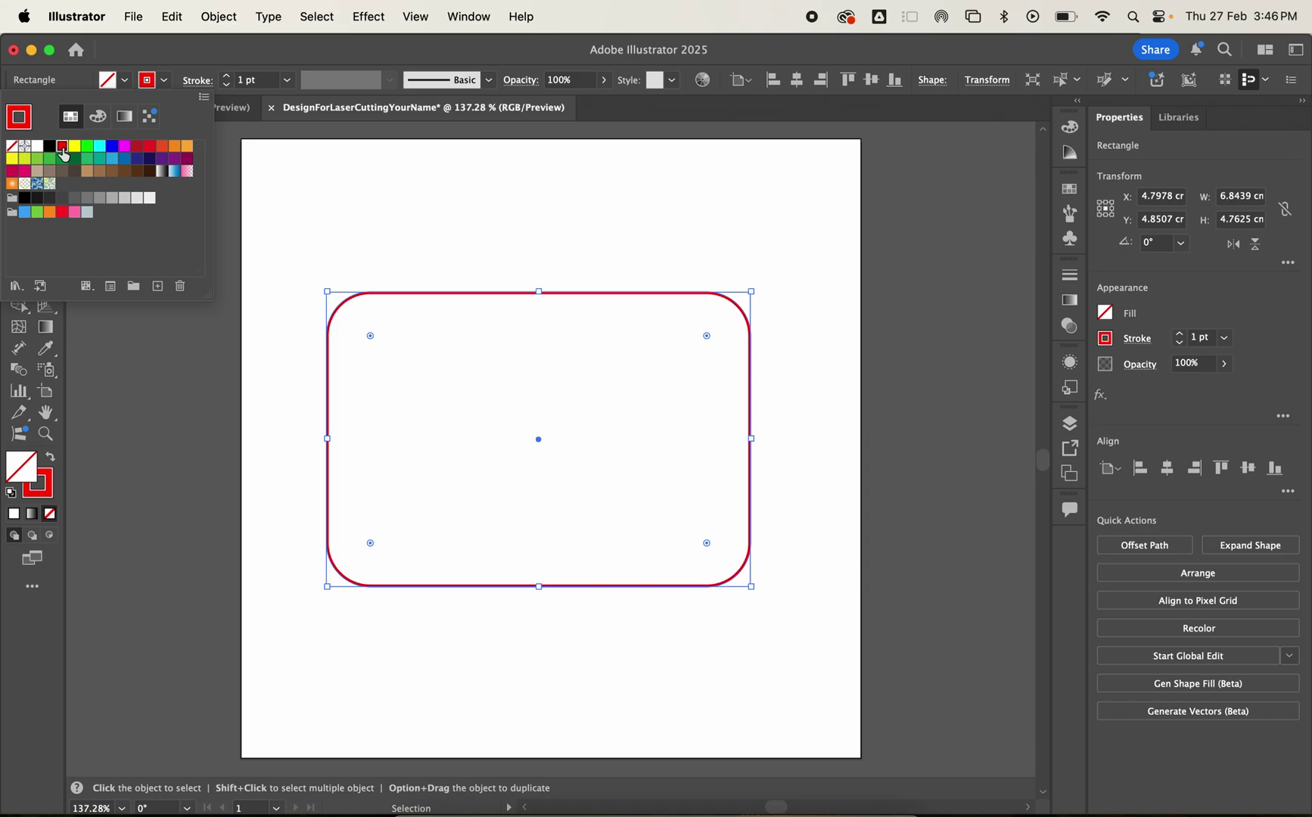
pyautogui.doubleClick(63, 151)
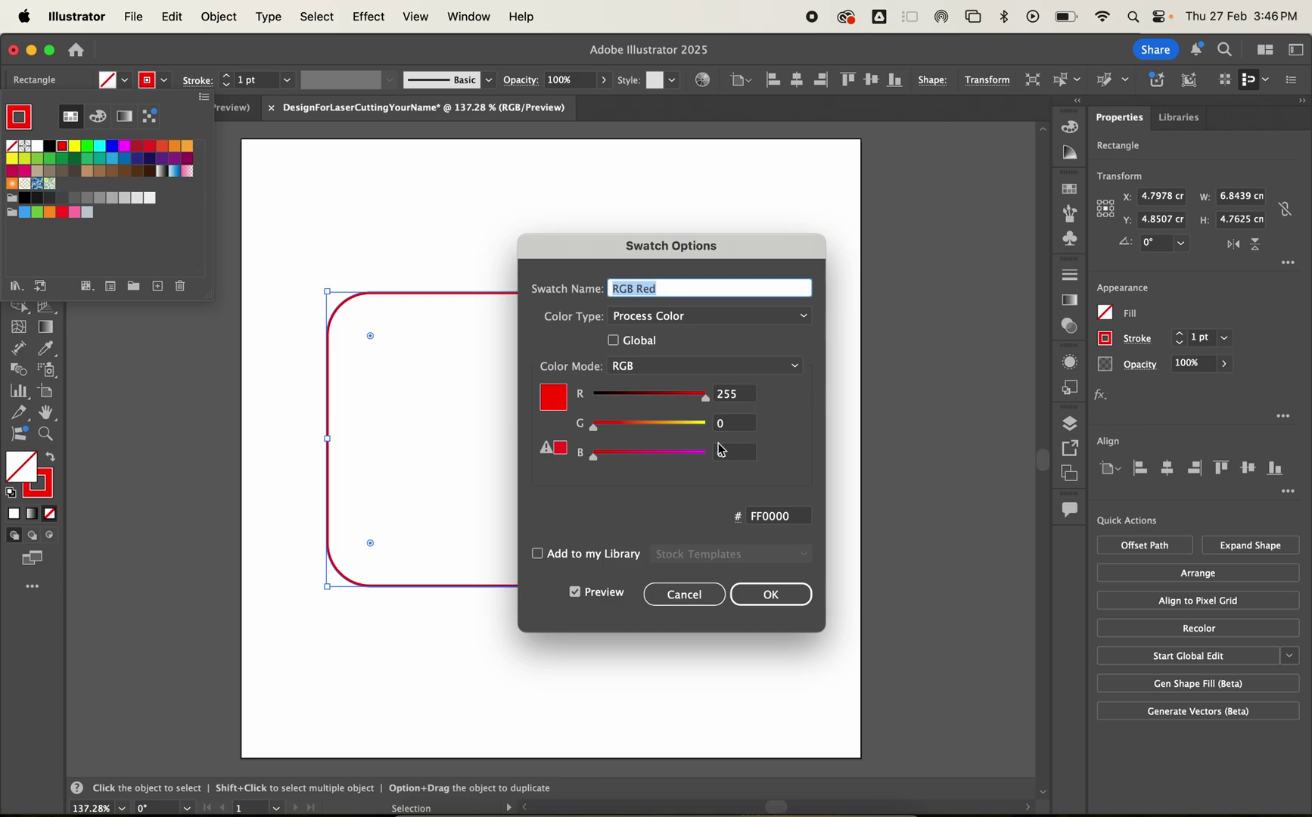
pyautogui.moveTo(706, 401); pyautogui.dragTo(727, 405)
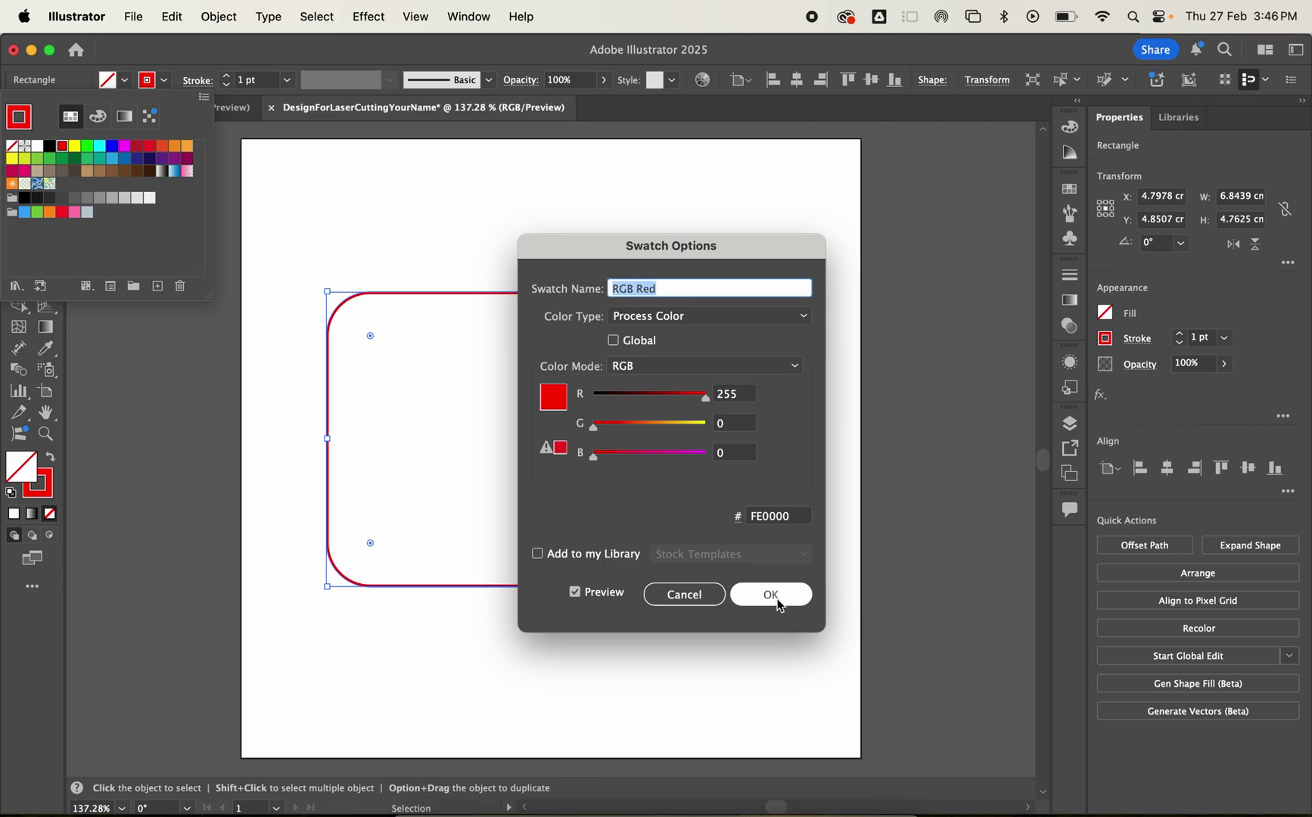
pyautogui.click(777, 596)
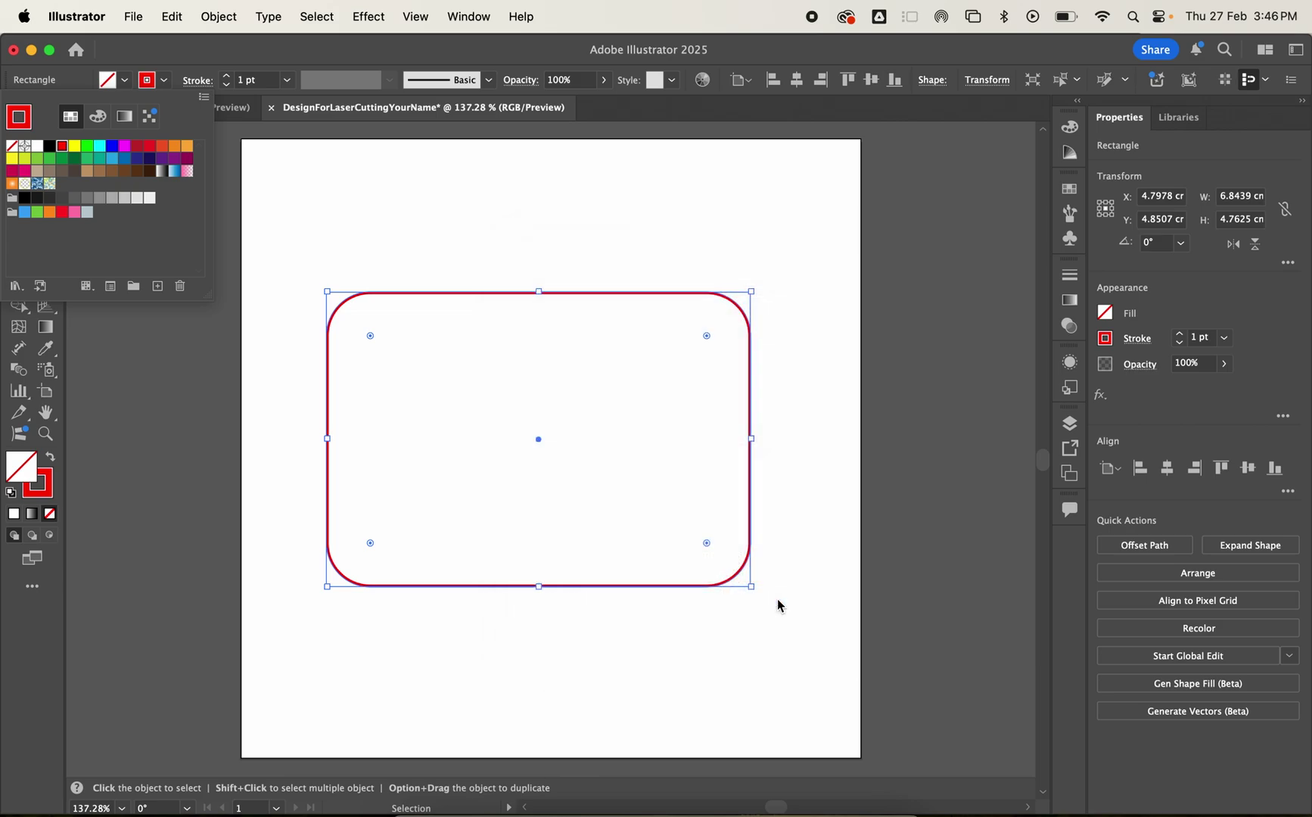
# Reduce the stroke weight to 0.25 pt and deselect the rectangle.
pyautogui.click(226, 89)
pyautogui.click(226, 89)
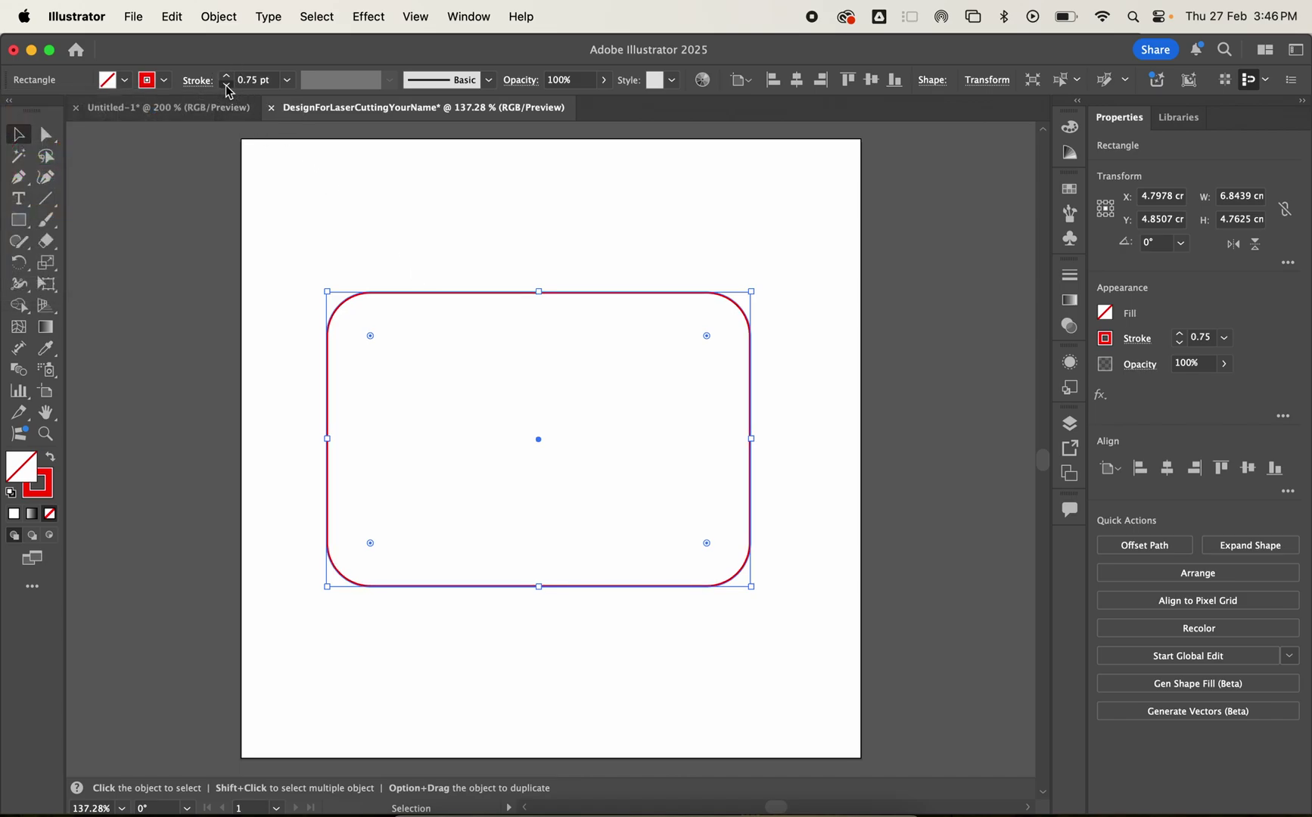
pyautogui.click(226, 89)
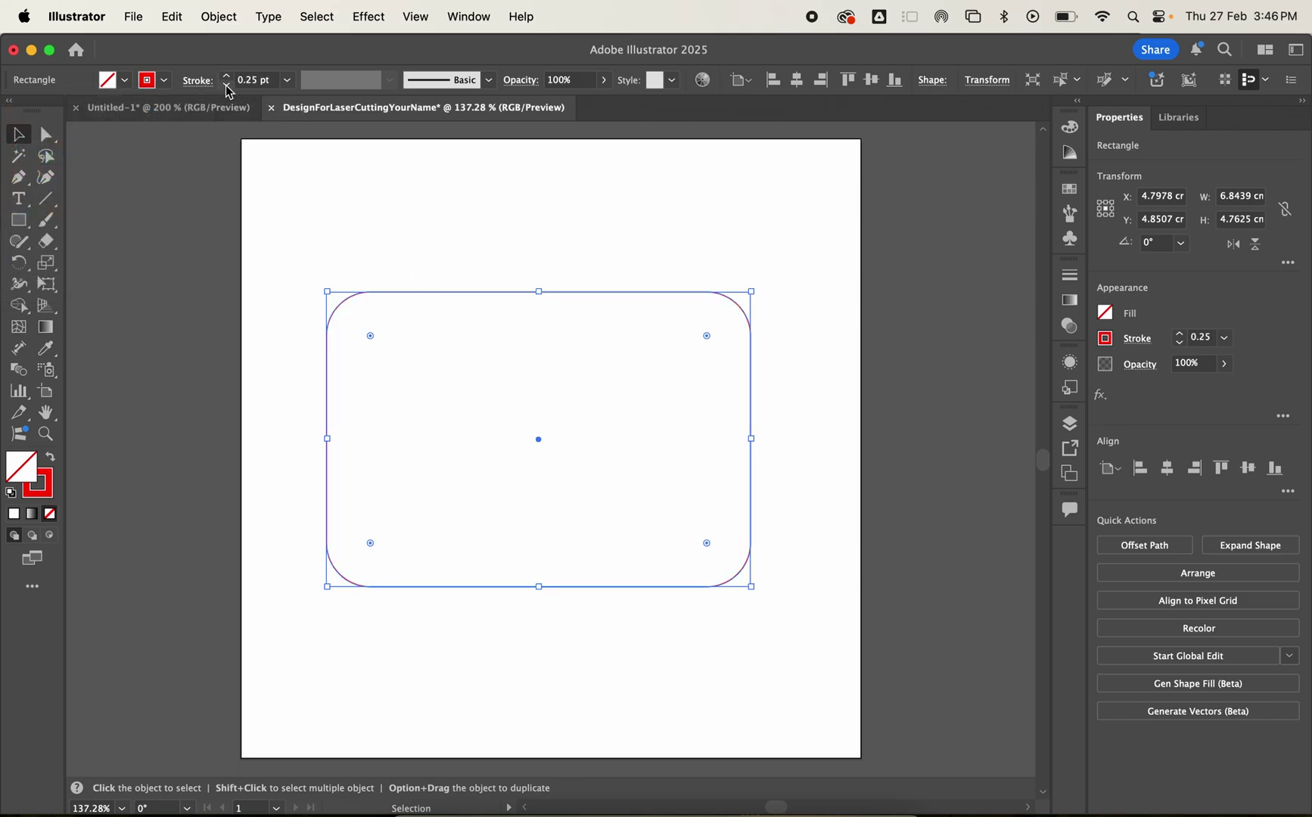
pyautogui.click(333, 212)
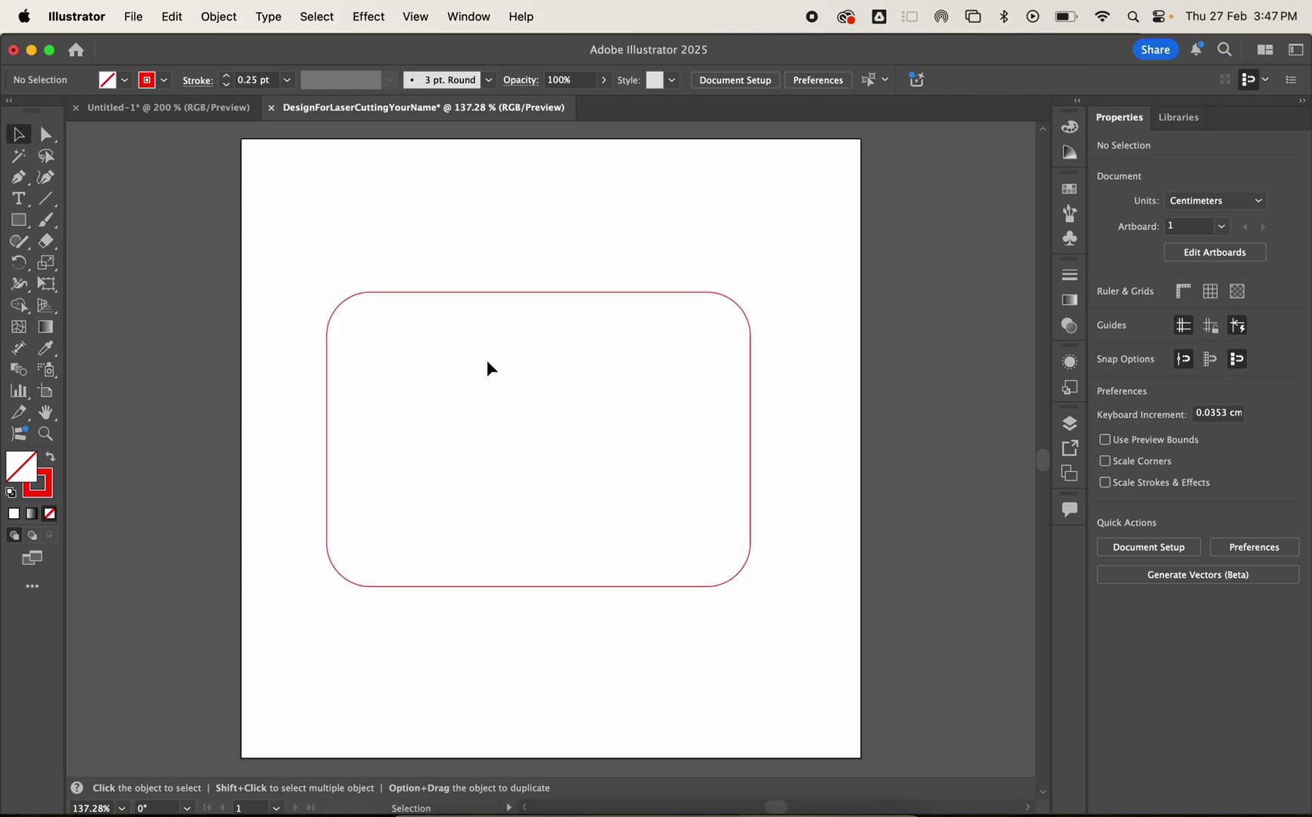
# Type 'Josh' inside the rectangle and enlarge it to fill the rectangle.
pyautogui.click(20, 201)
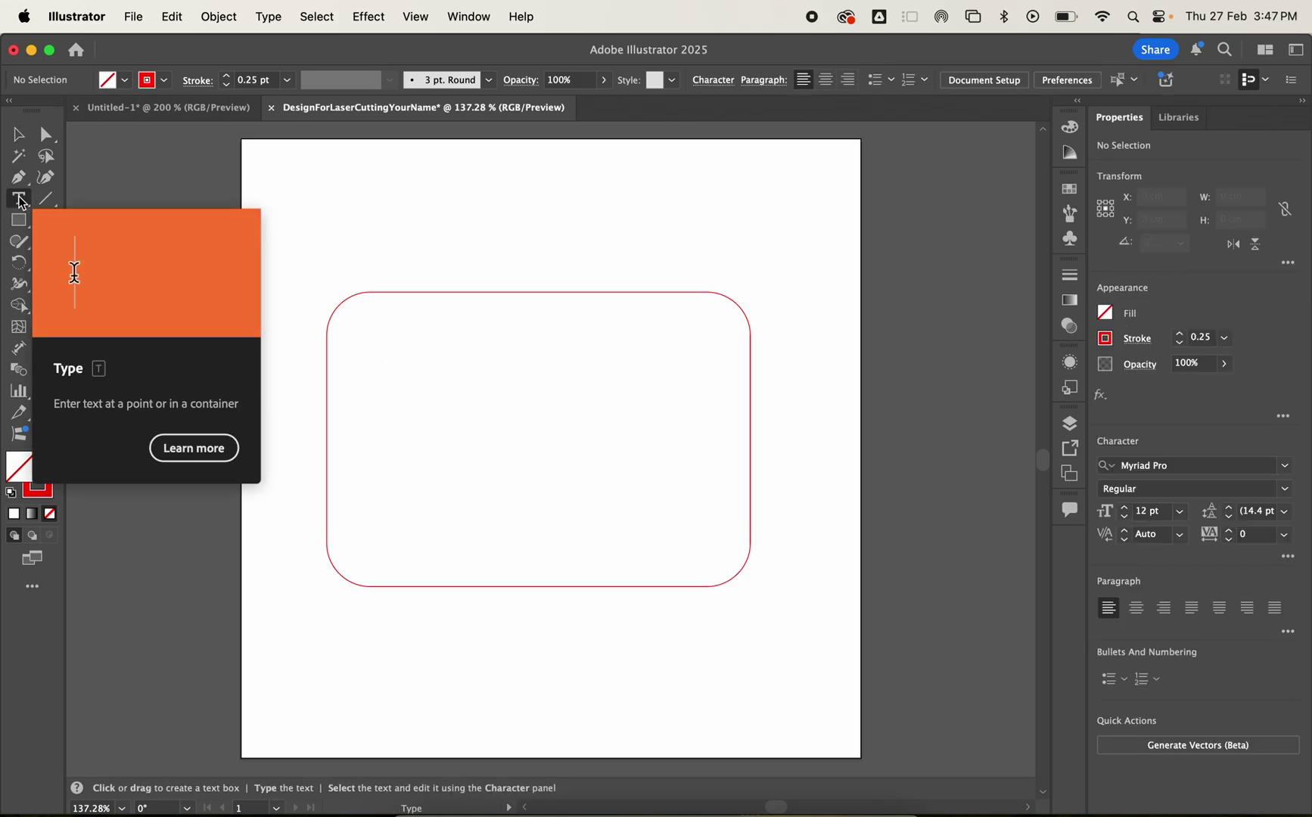
pyautogui.click(389, 429)
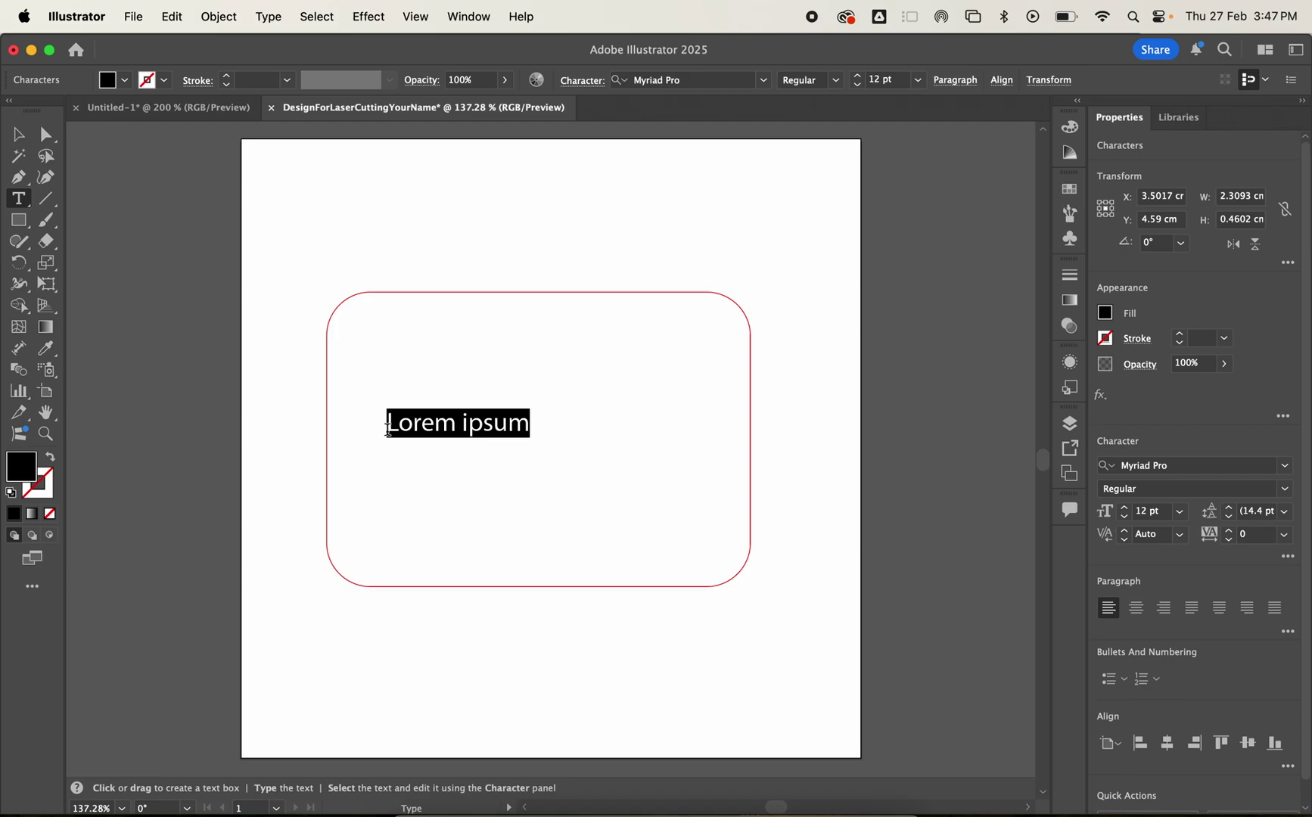
pyautogui.write('Josh')
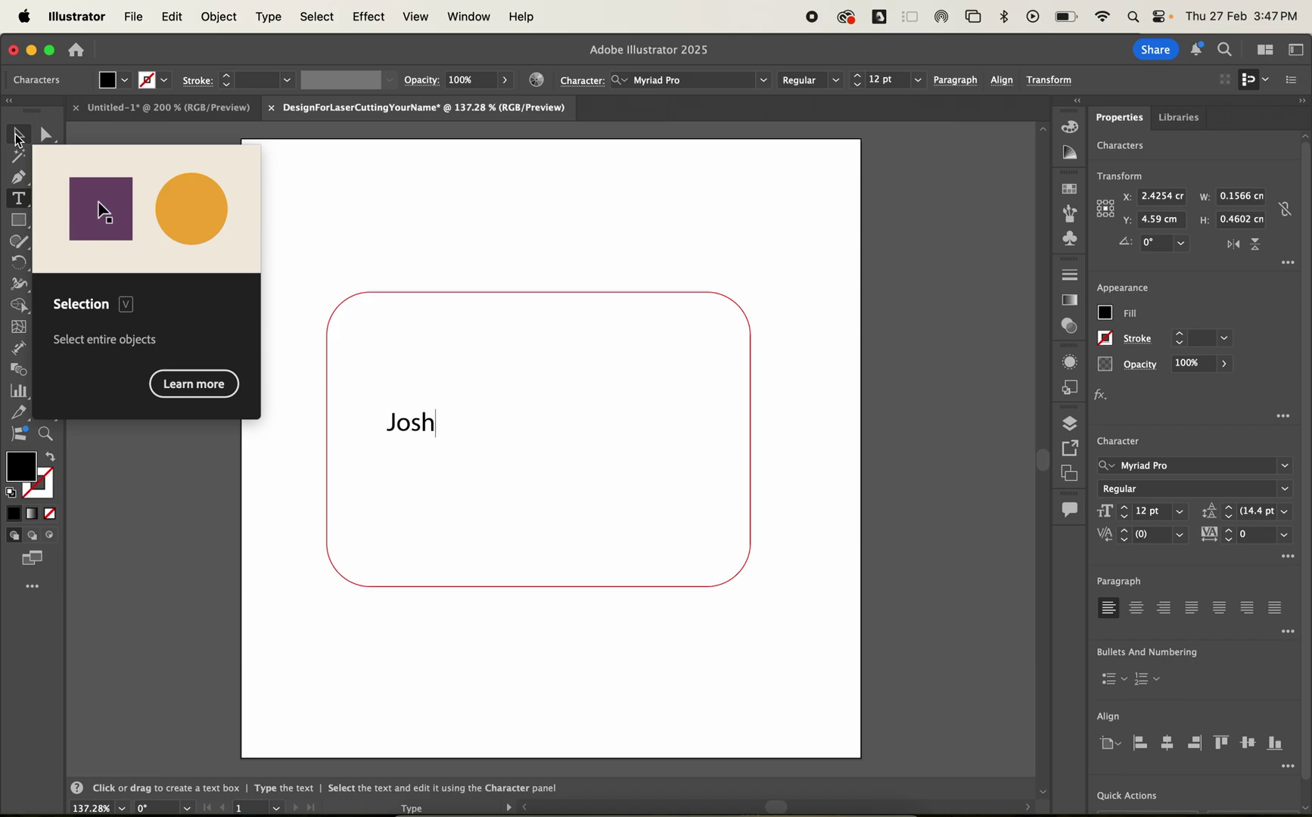
pyautogui.click(19, 140)
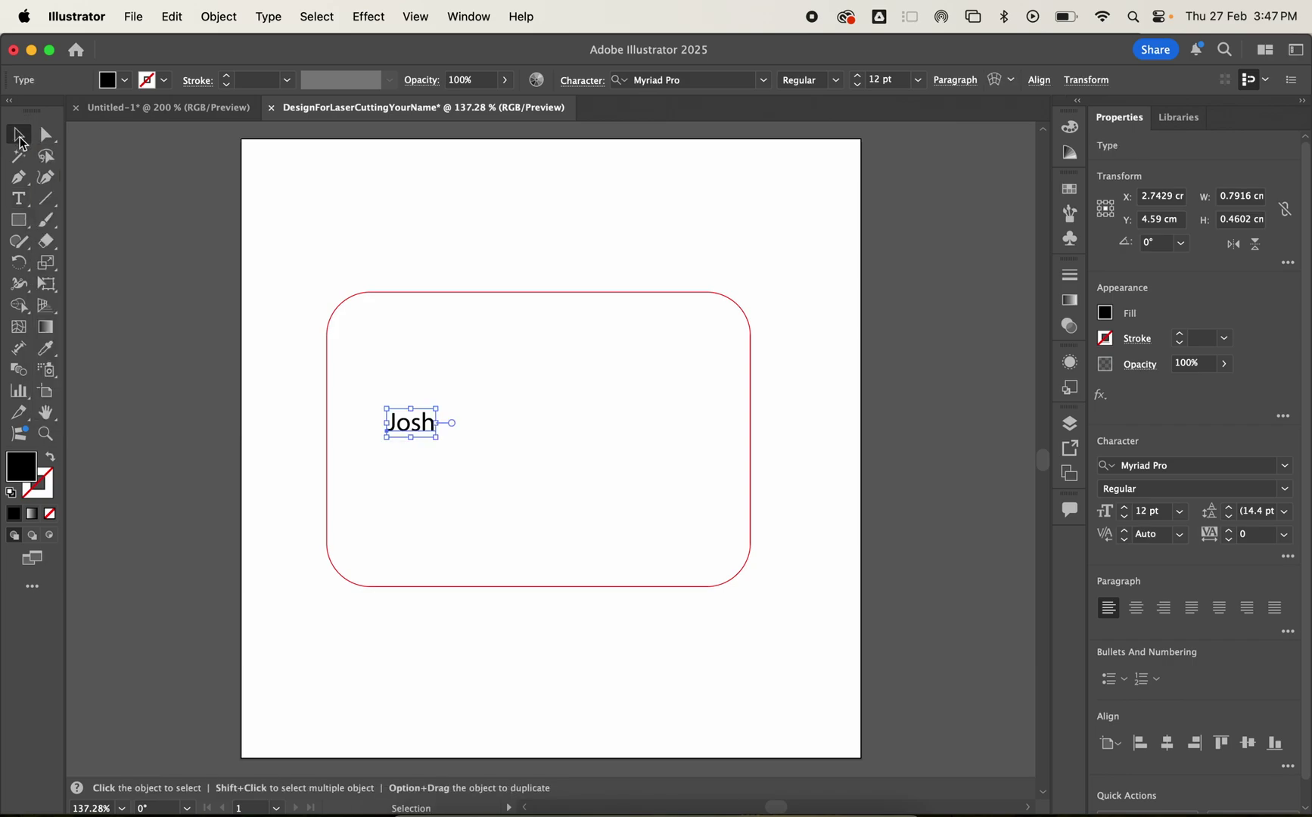
pyautogui.click(439, 360)
pyautogui.click(432, 428)
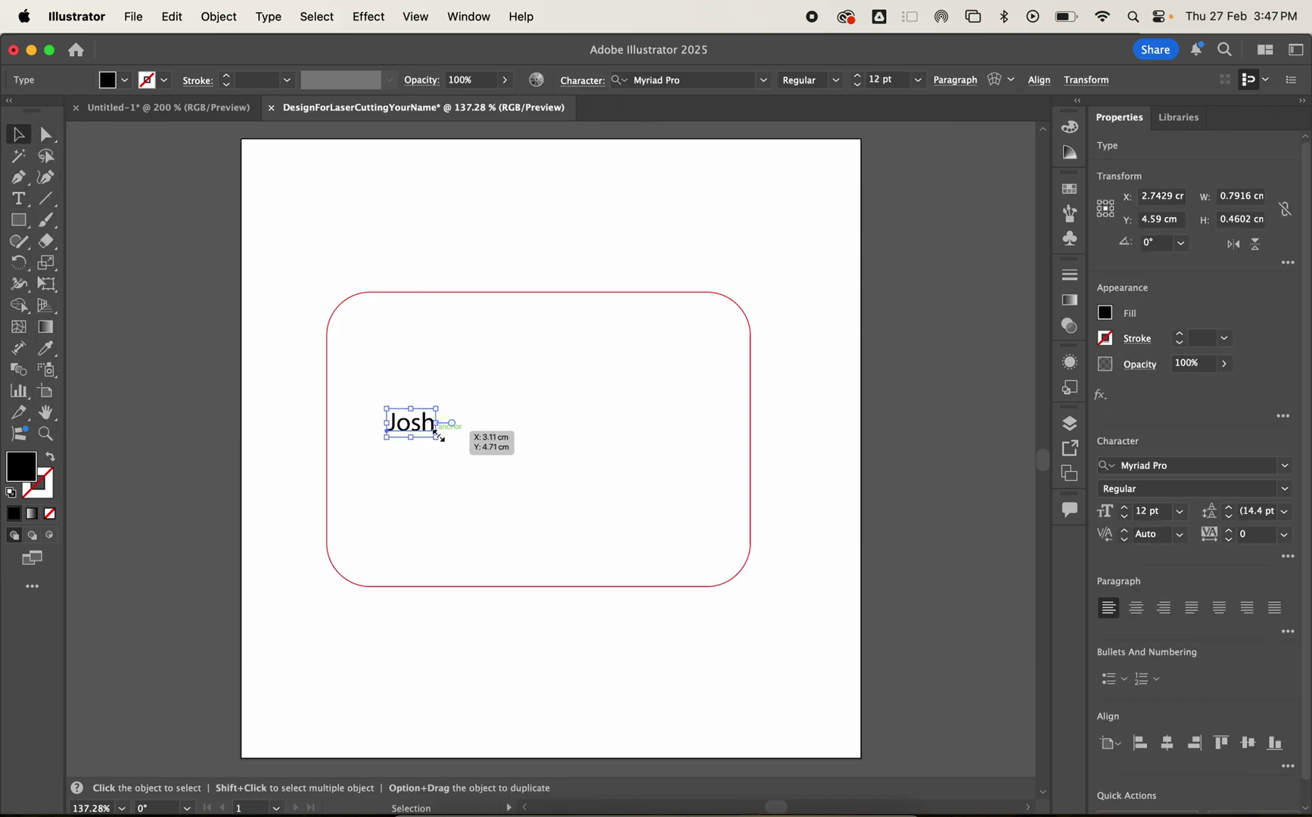
pyautogui.moveTo(438, 438); pyautogui.dragTo(721, 579)
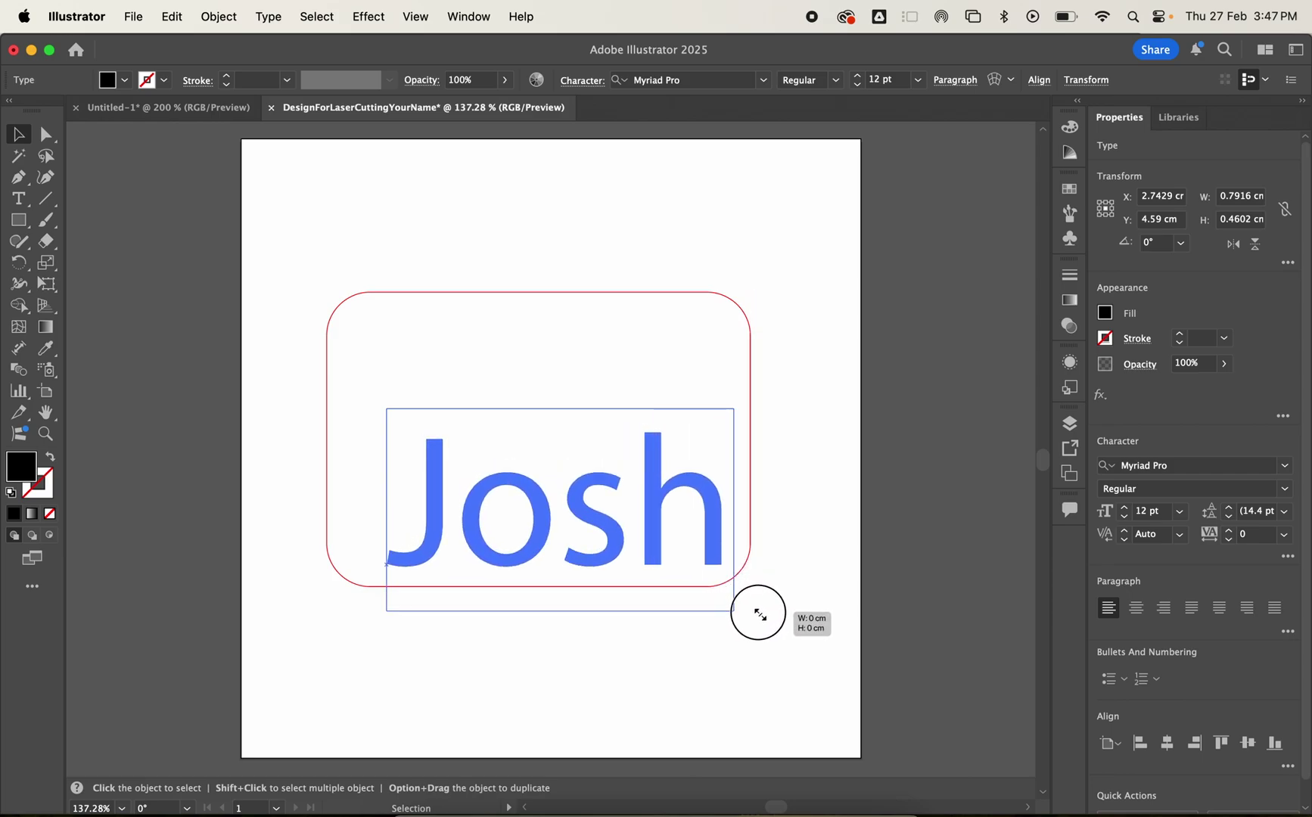
pyautogui.moveTo(721, 580); pyautogui.dragTo(753, 614)
pyautogui.moveTo(387, 408); pyautogui.dragTo(344, 386)
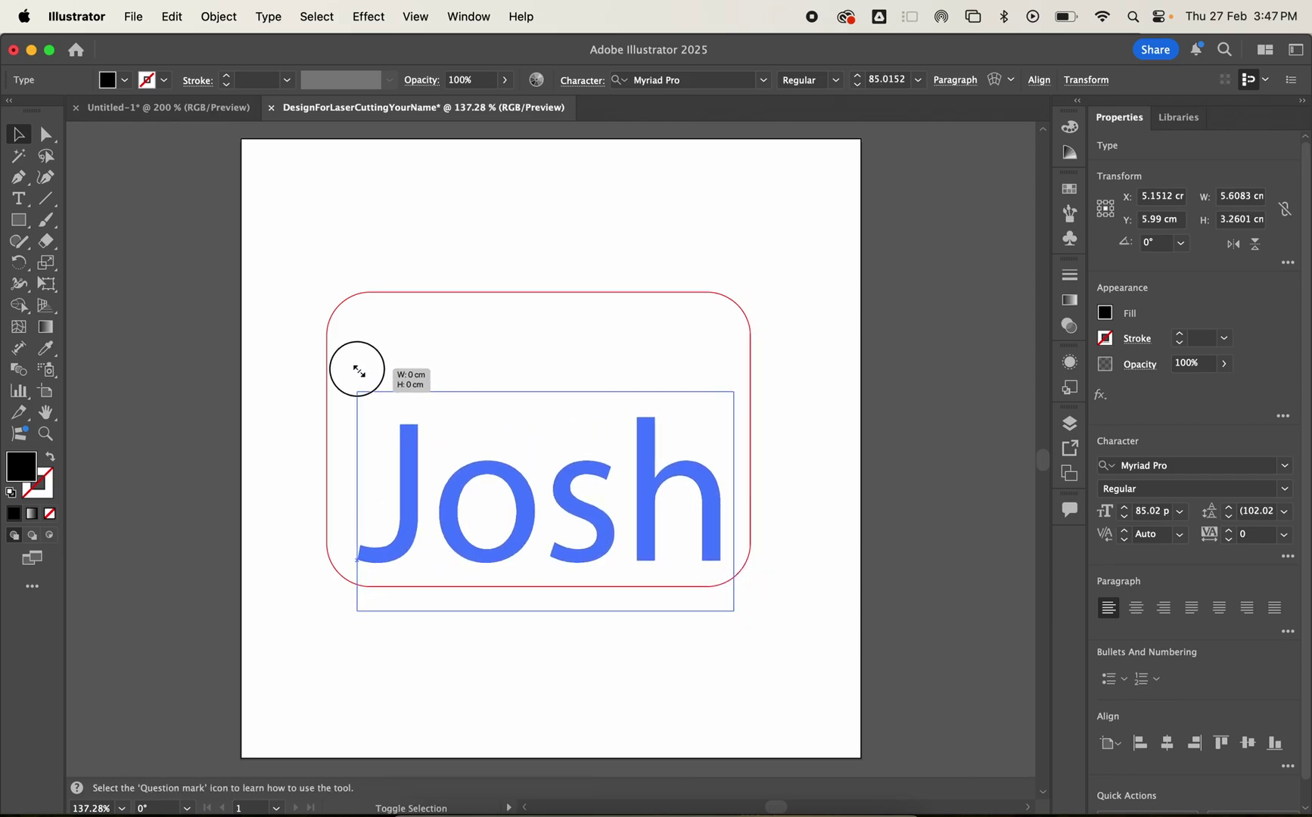
pyautogui.moveTo(398, 435); pyautogui.dragTo(400, 431)
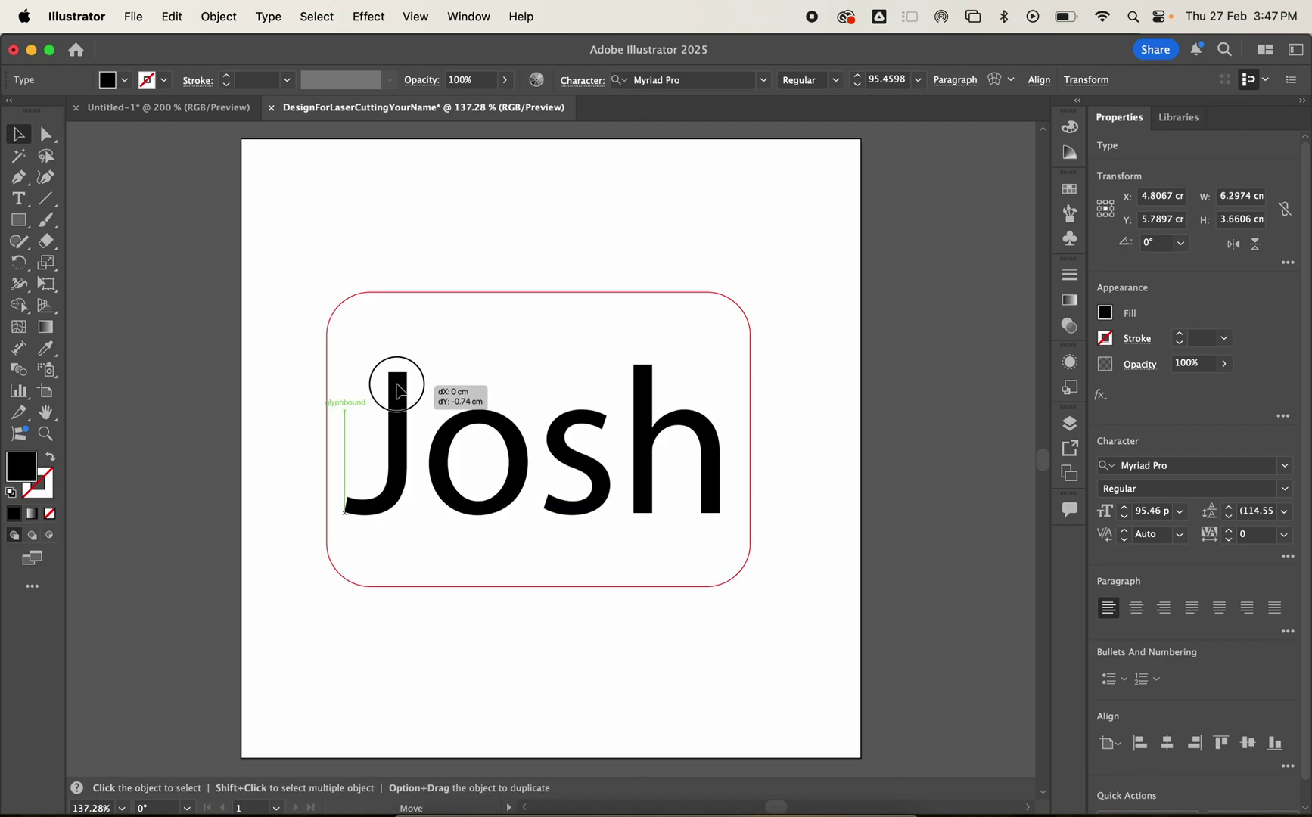
# Pull the rectangle's top and bottom edges in to hug Josh, then deselect.
pyautogui.click(533, 294)
pyautogui.moveTo(540, 292); pyautogui.dragTo(540, 379)
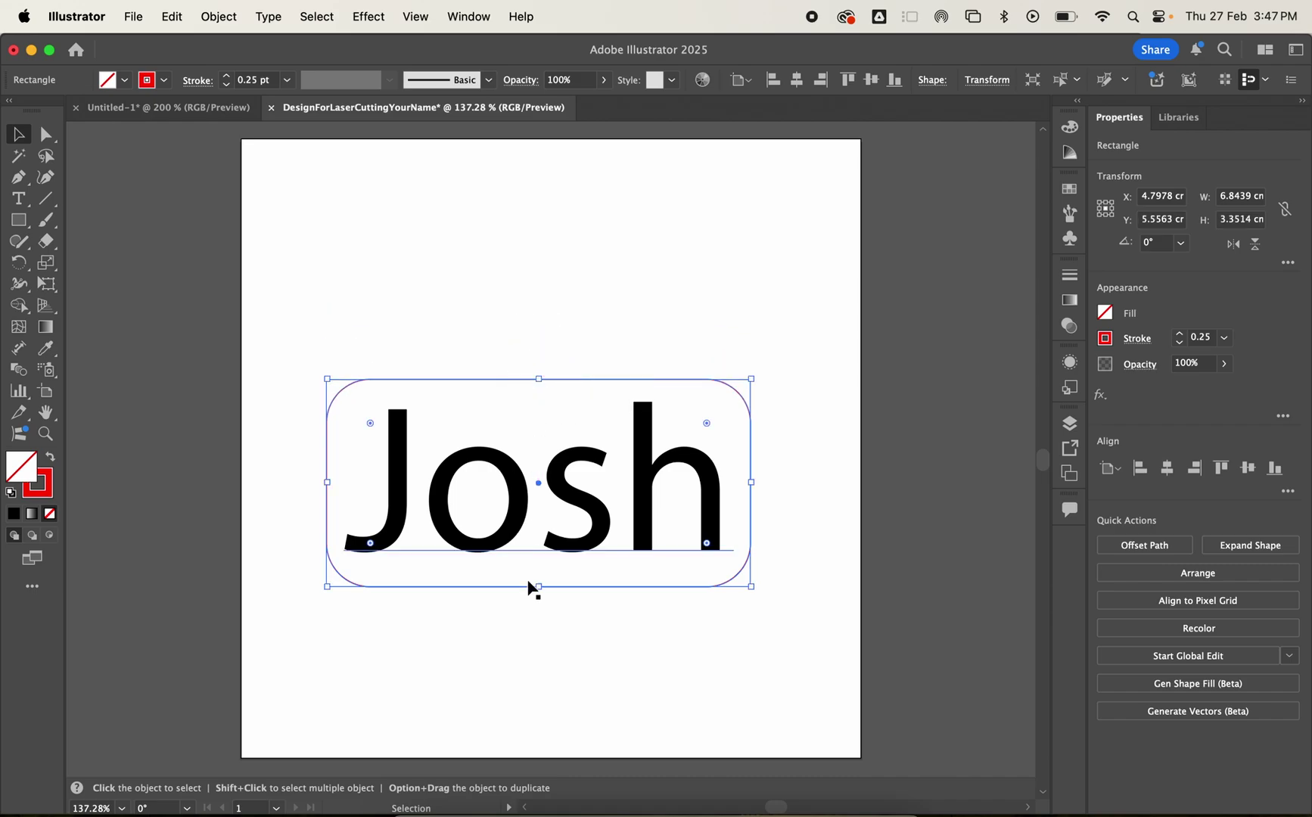
pyautogui.moveTo(538, 586); pyautogui.dragTo(539, 583)
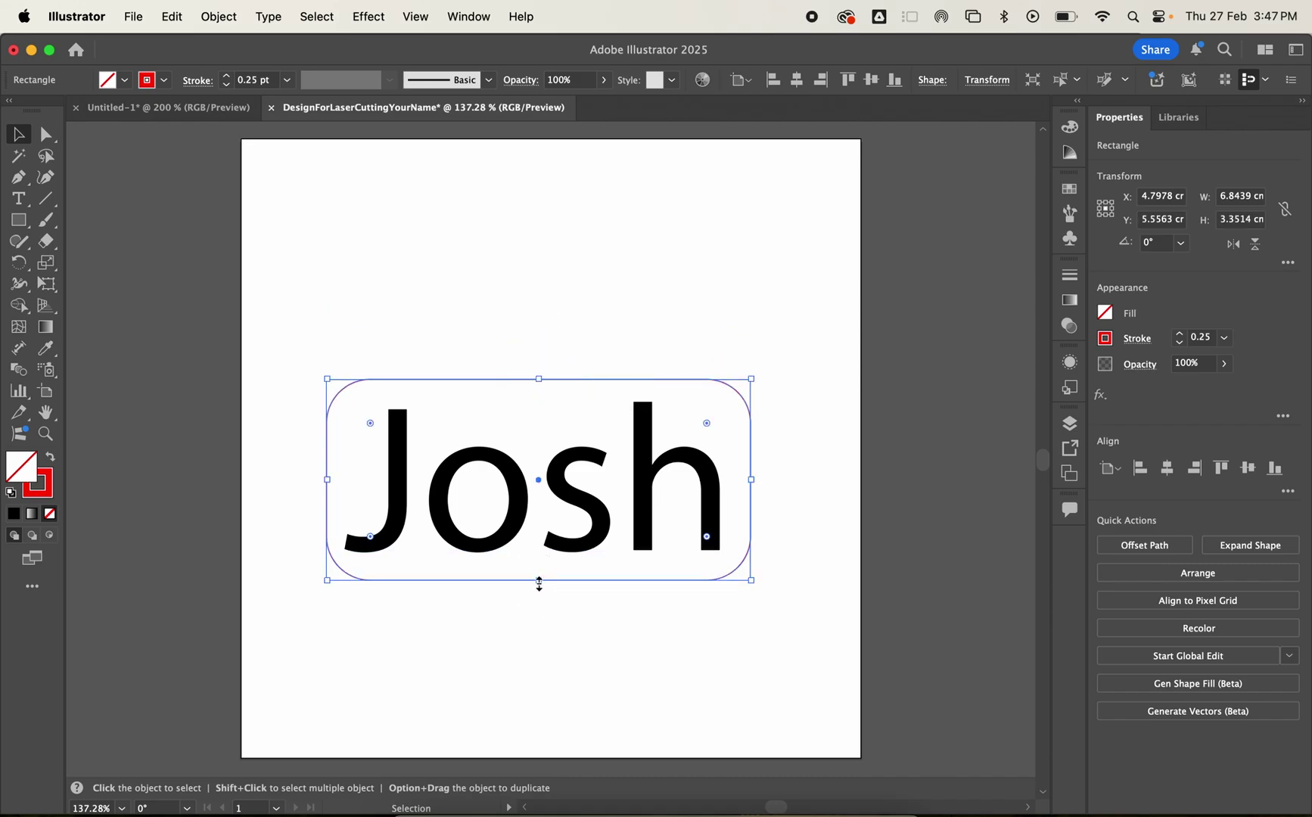
pyautogui.click(606, 303)
# Set Josh in Helvetica, shrink it slightly, and shift it a little left.
pyautogui.click(569, 493)
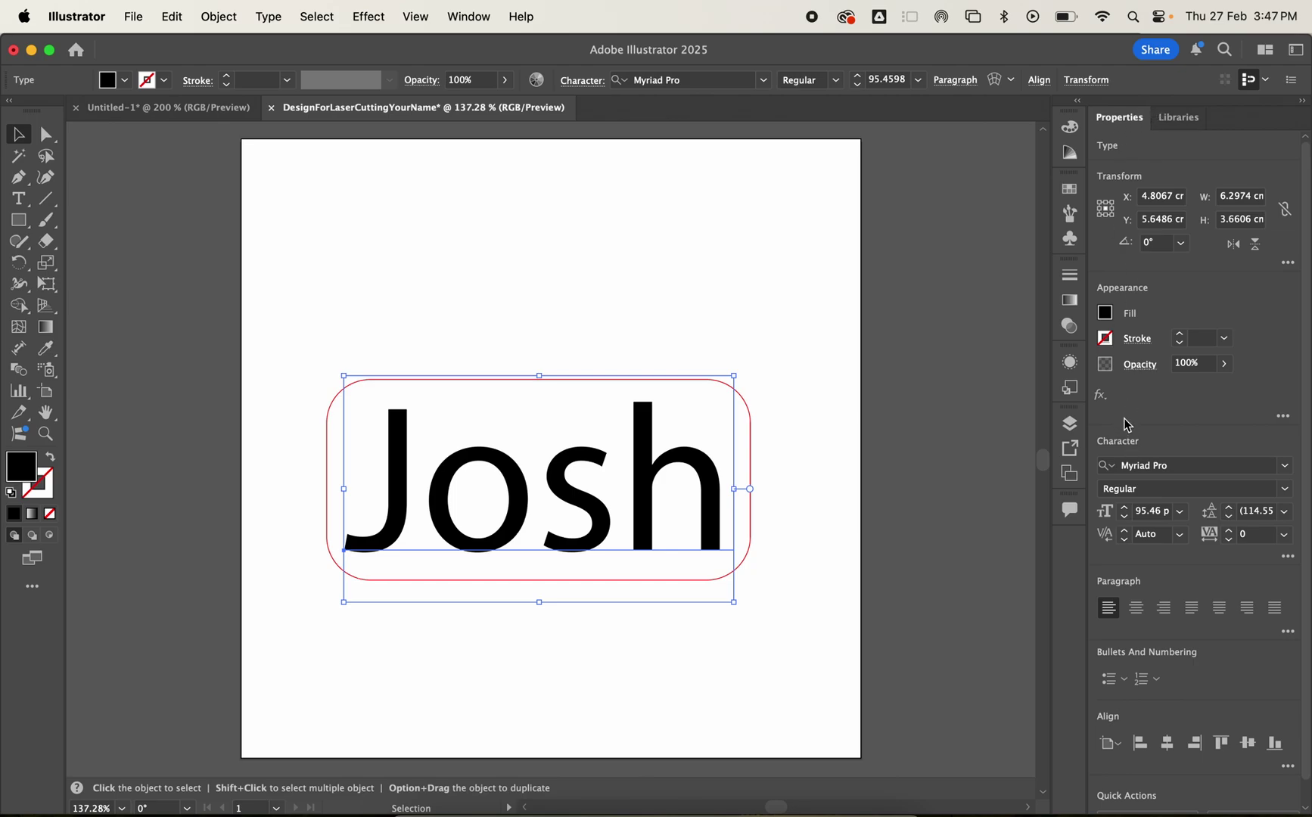
pyautogui.click(462, 20)
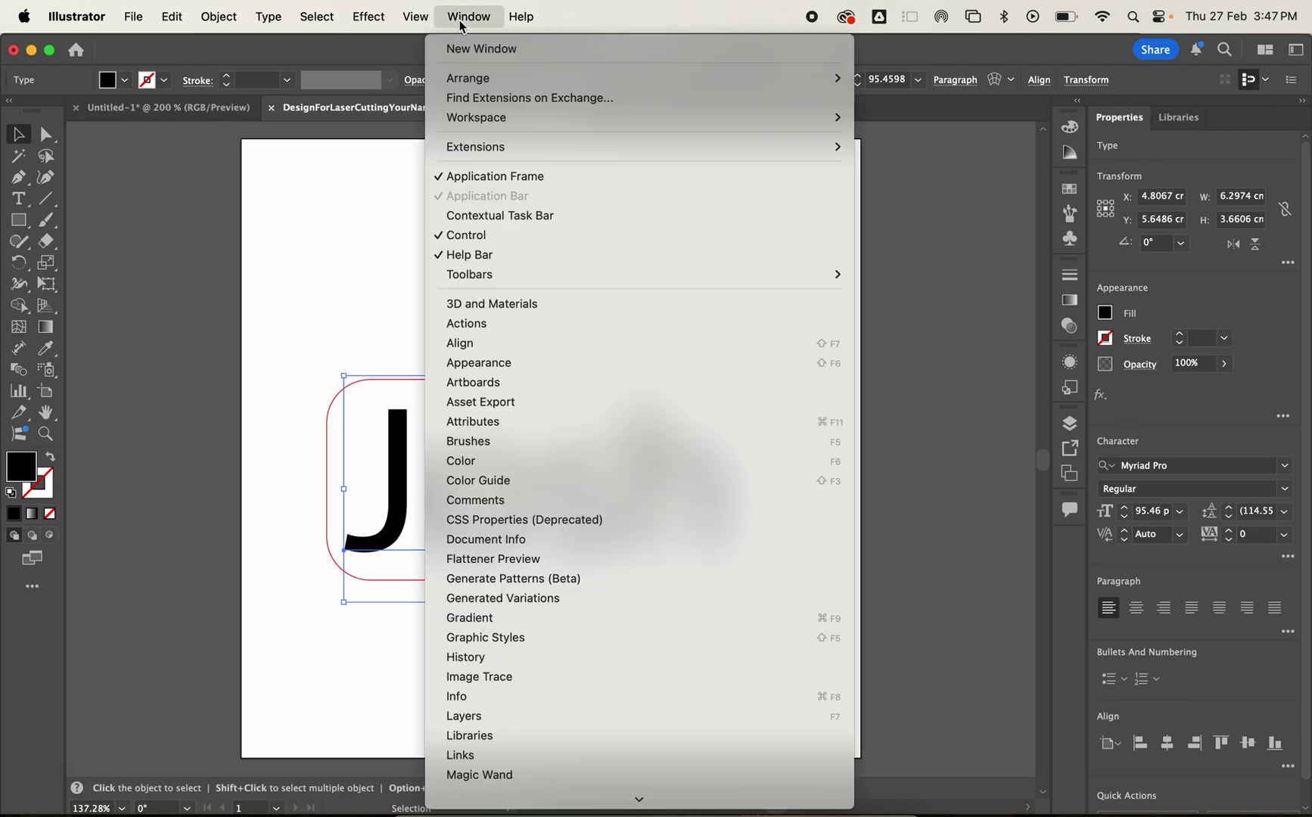
pyautogui.scroll(-5, 464, 507)
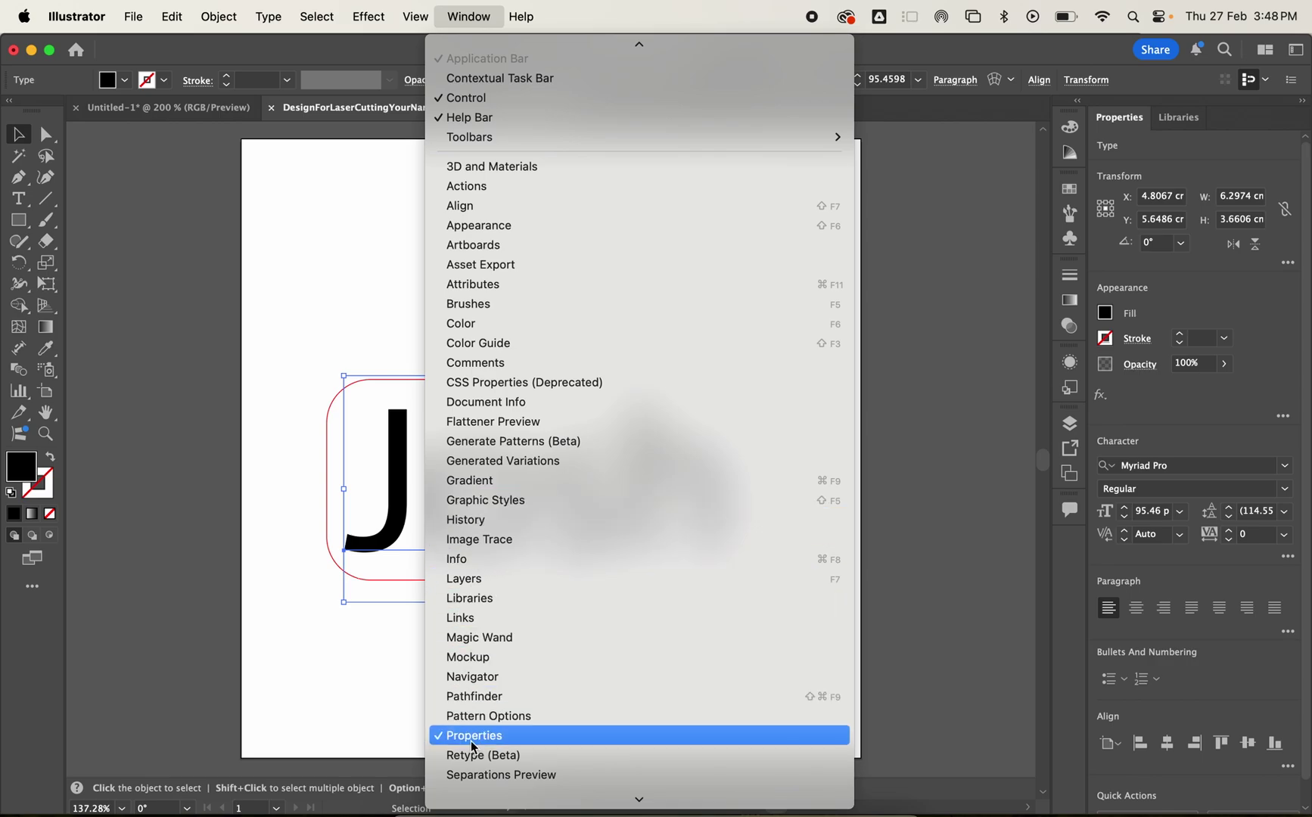
pyautogui.click(1241, 436)
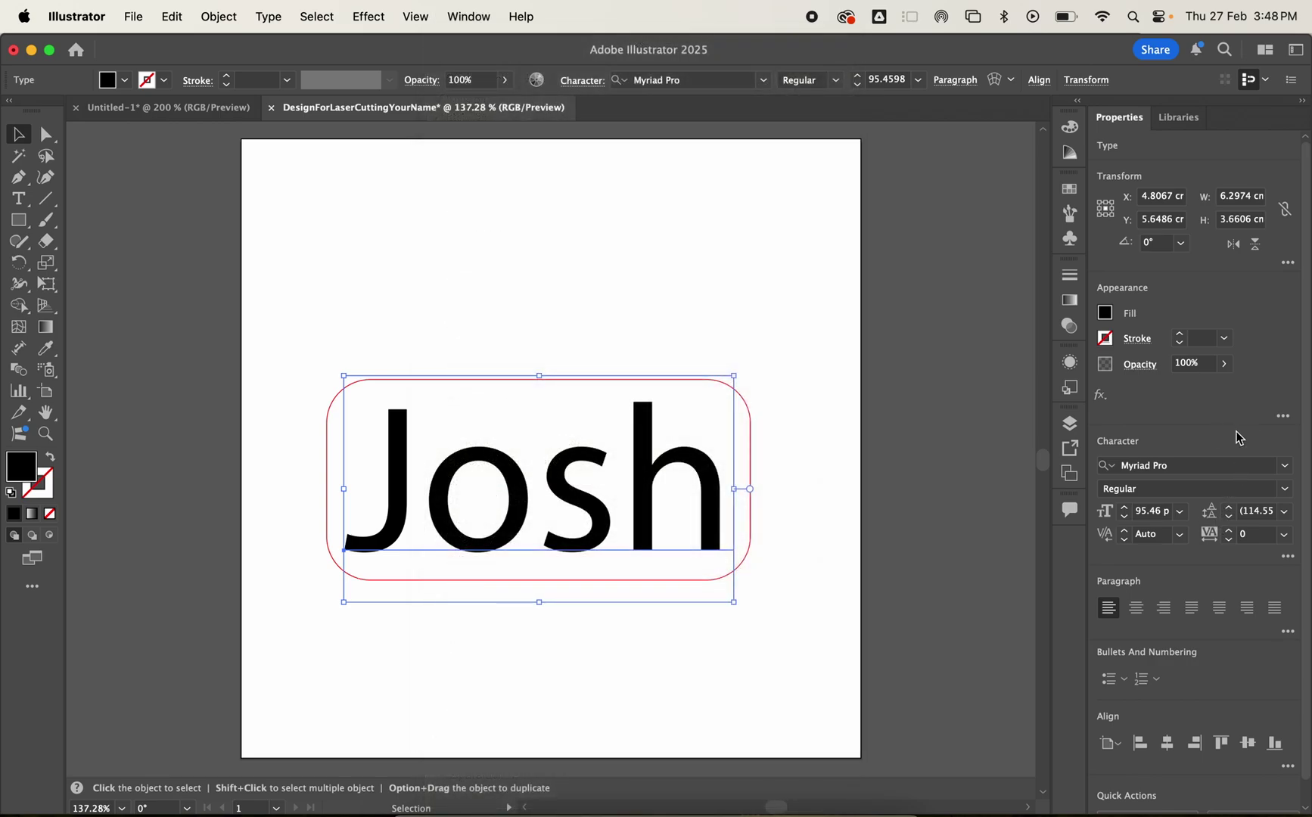
pyautogui.click(1287, 467)
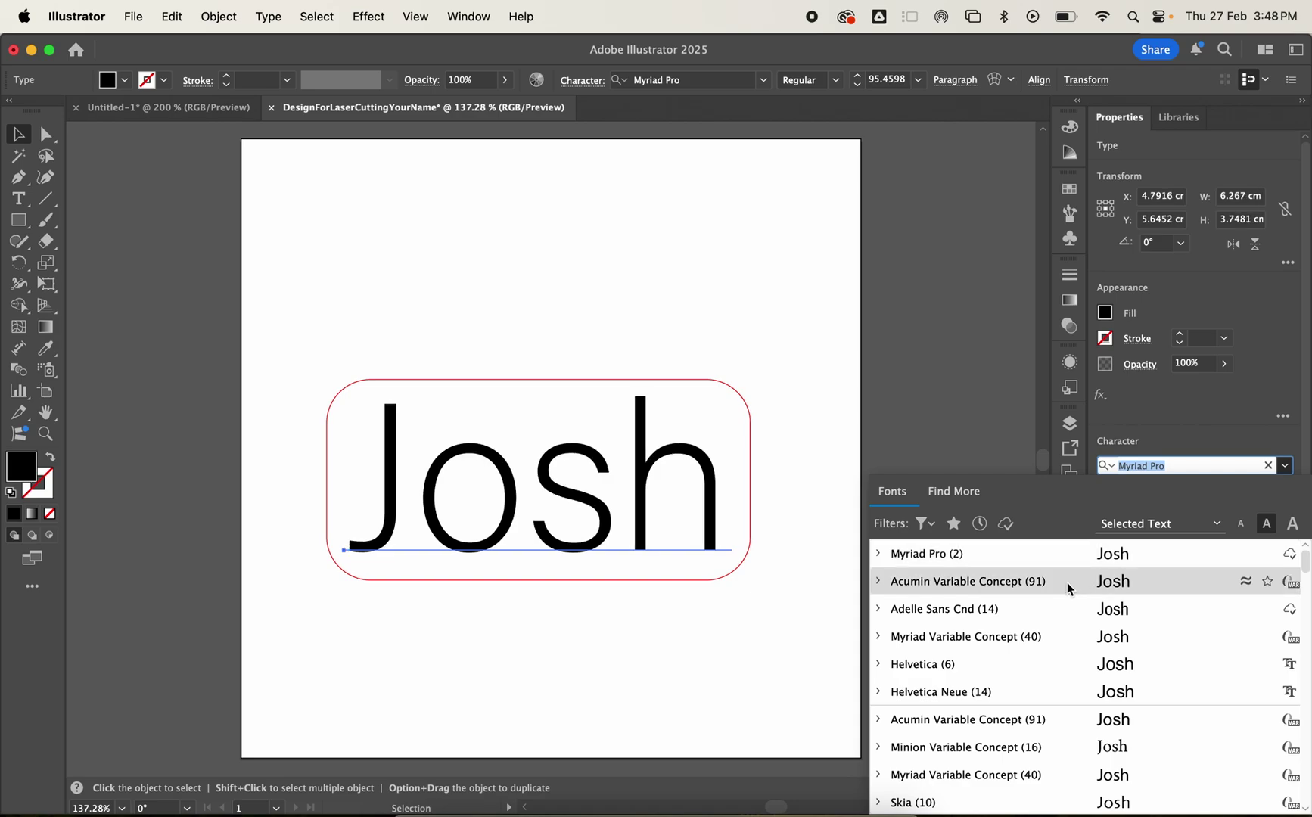
pyautogui.click(1059, 673)
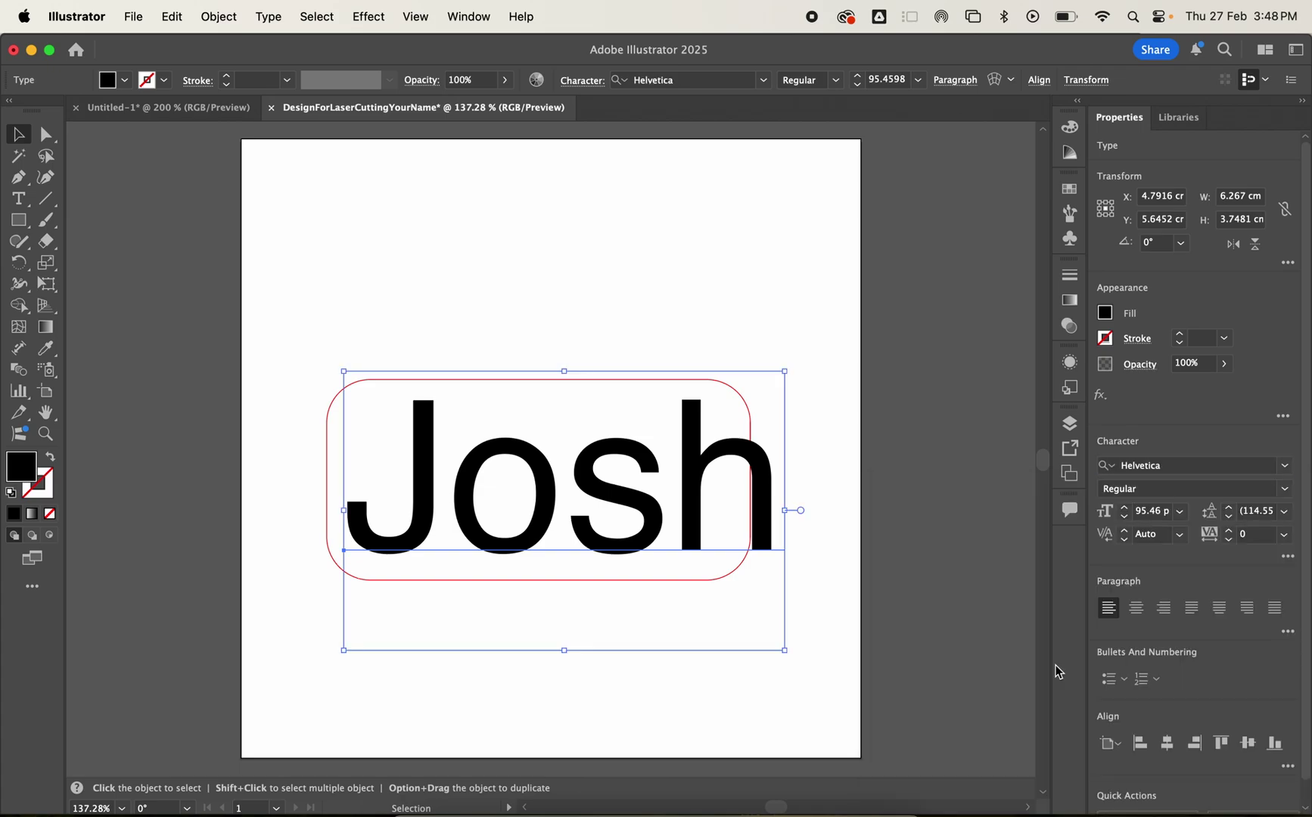
pyautogui.moveTo(785, 373); pyautogui.dragTo(740, 397)
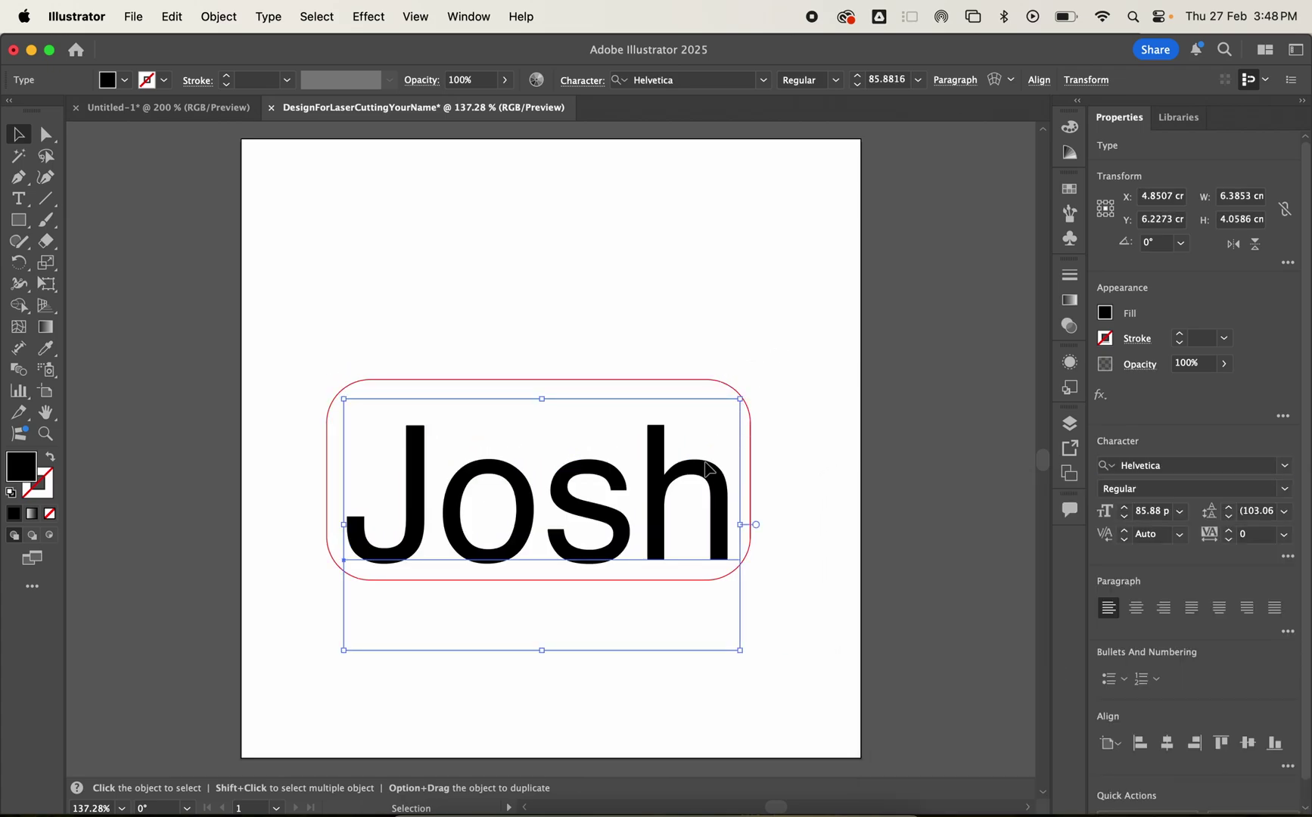
pyautogui.moveTo(708, 472); pyautogui.dragTo(703, 458)
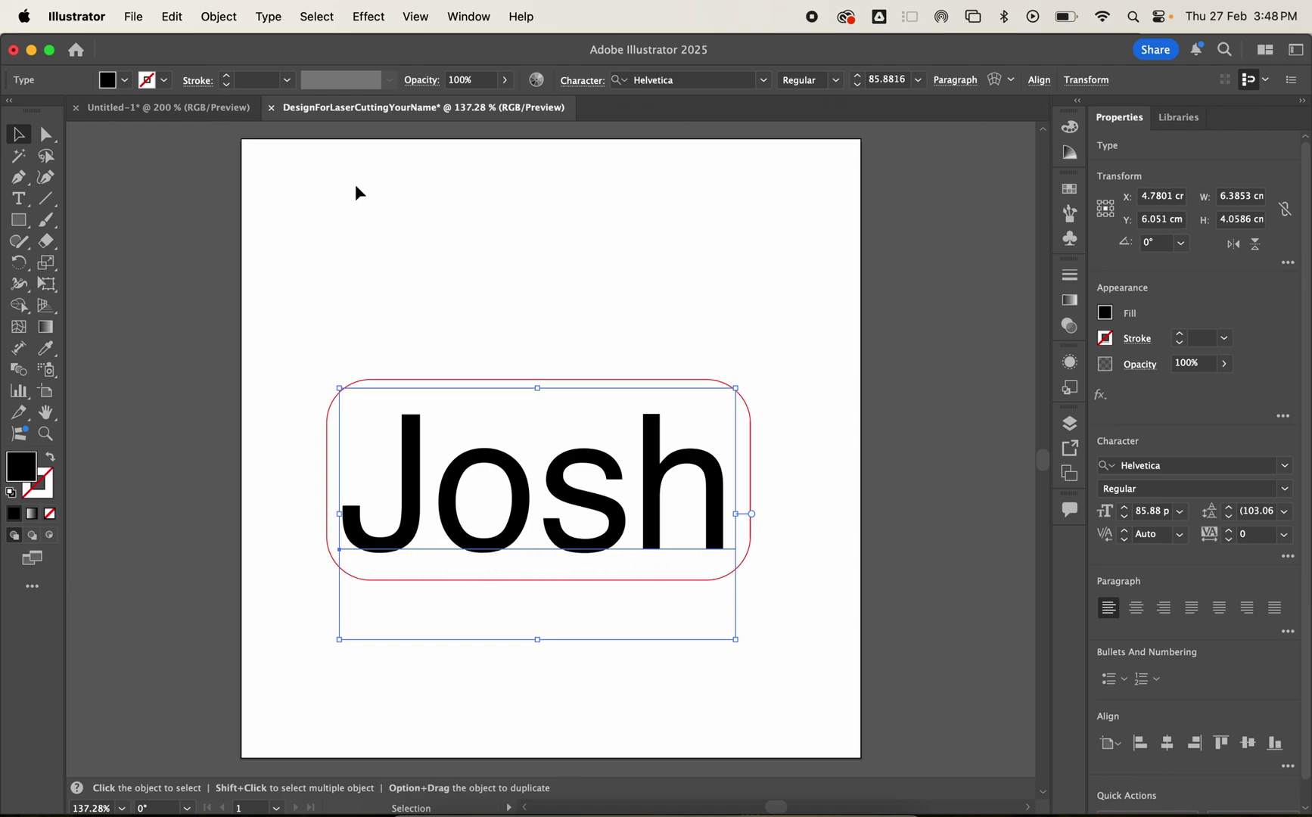
# Convert the Josh text to outlines with Type > Create Outlines.
pyautogui.click(269, 18)
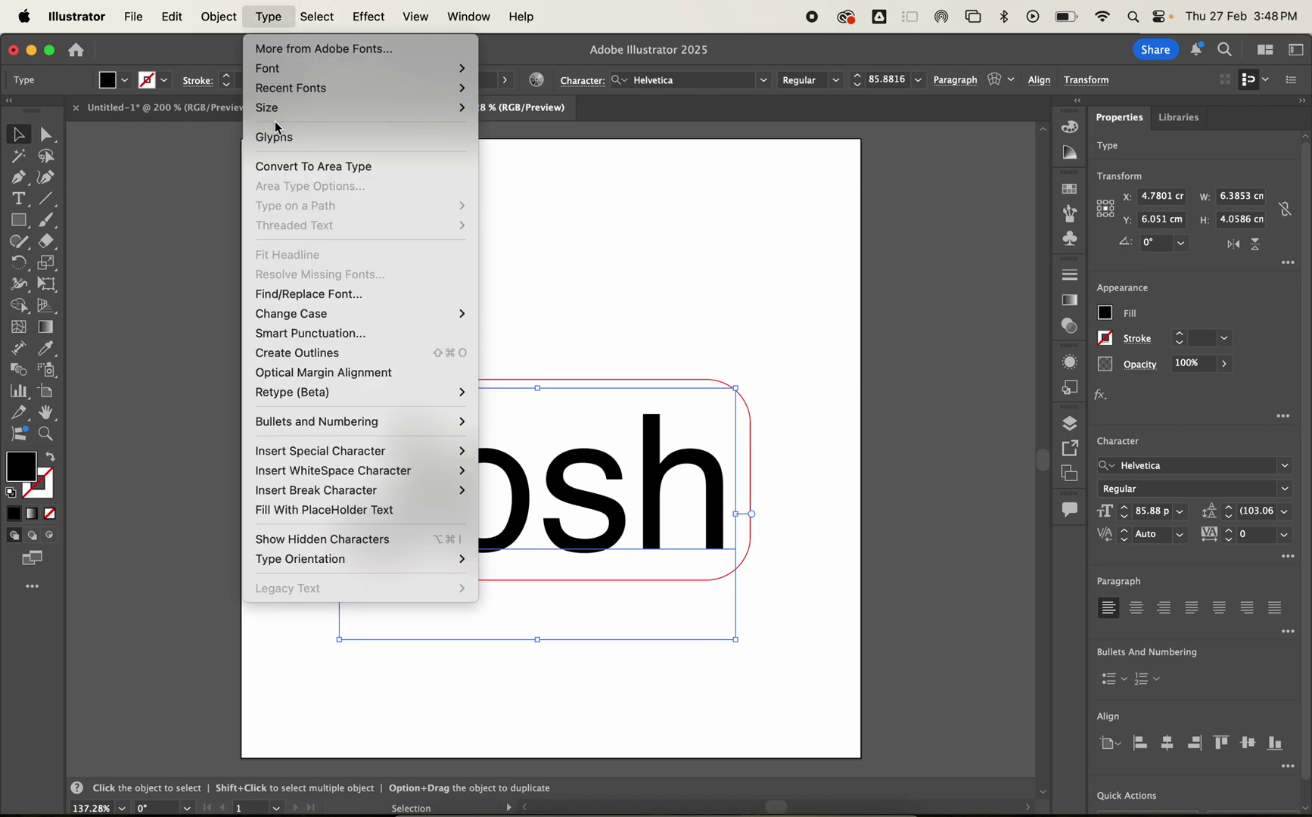
pyautogui.click(292, 354)
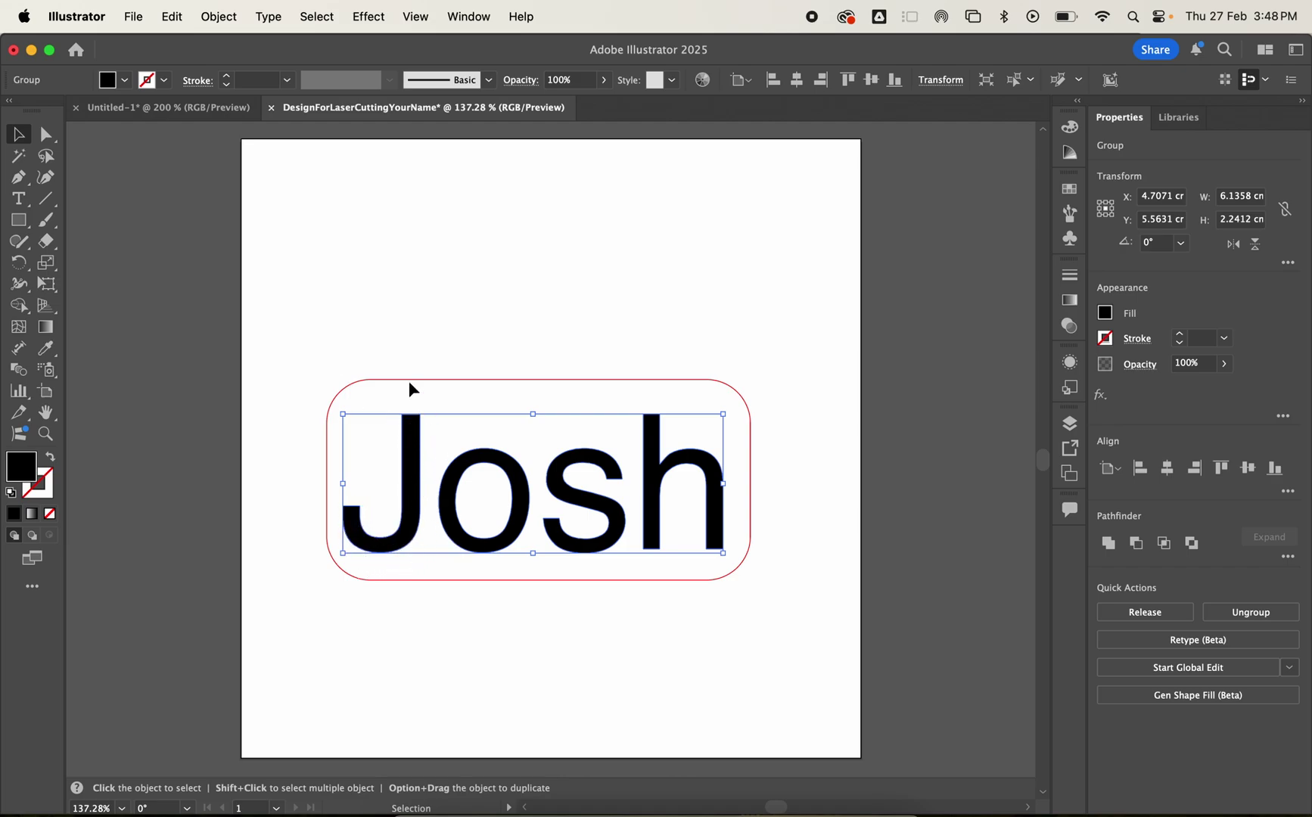
# Give the Josh letters no fill and a 0.25 pt RGB Red stroke.
pyautogui.click(122, 81)
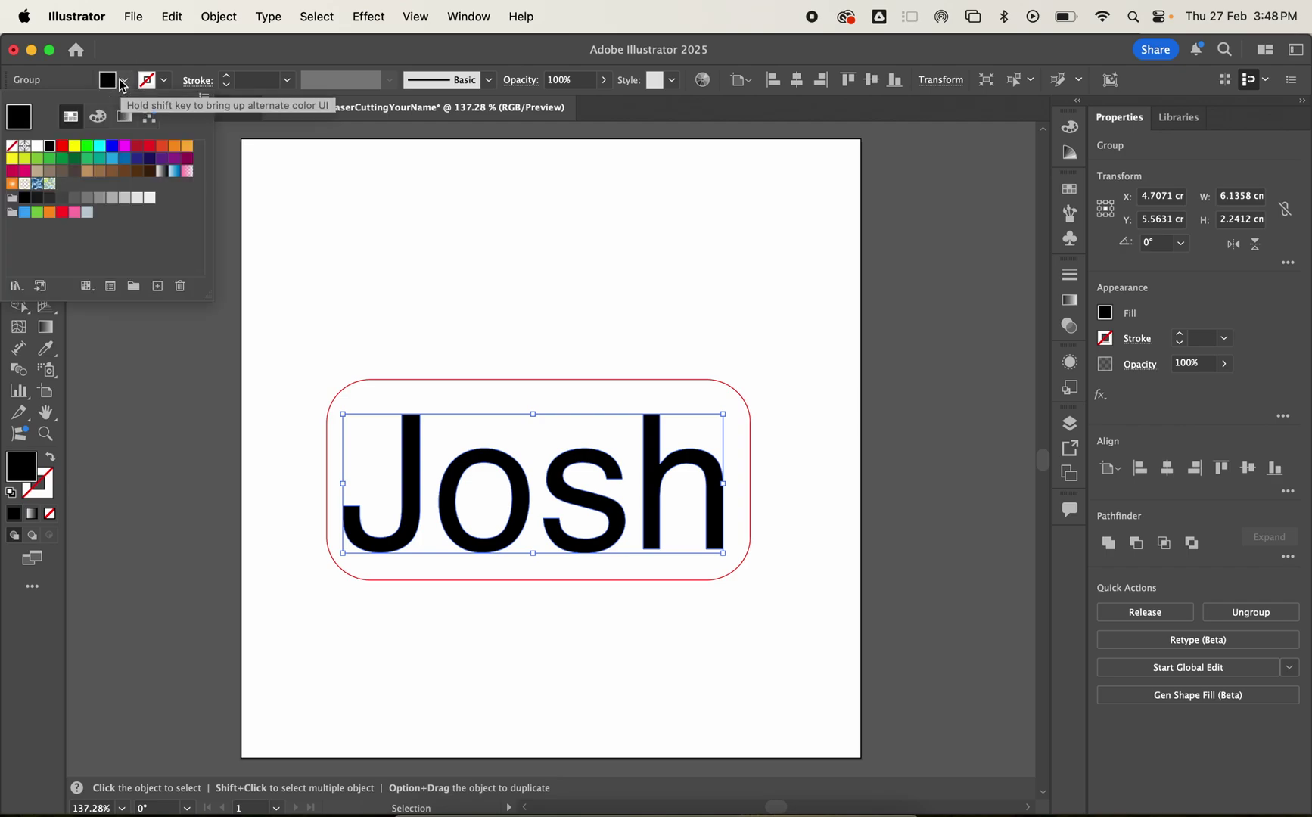
pyautogui.click(12, 152)
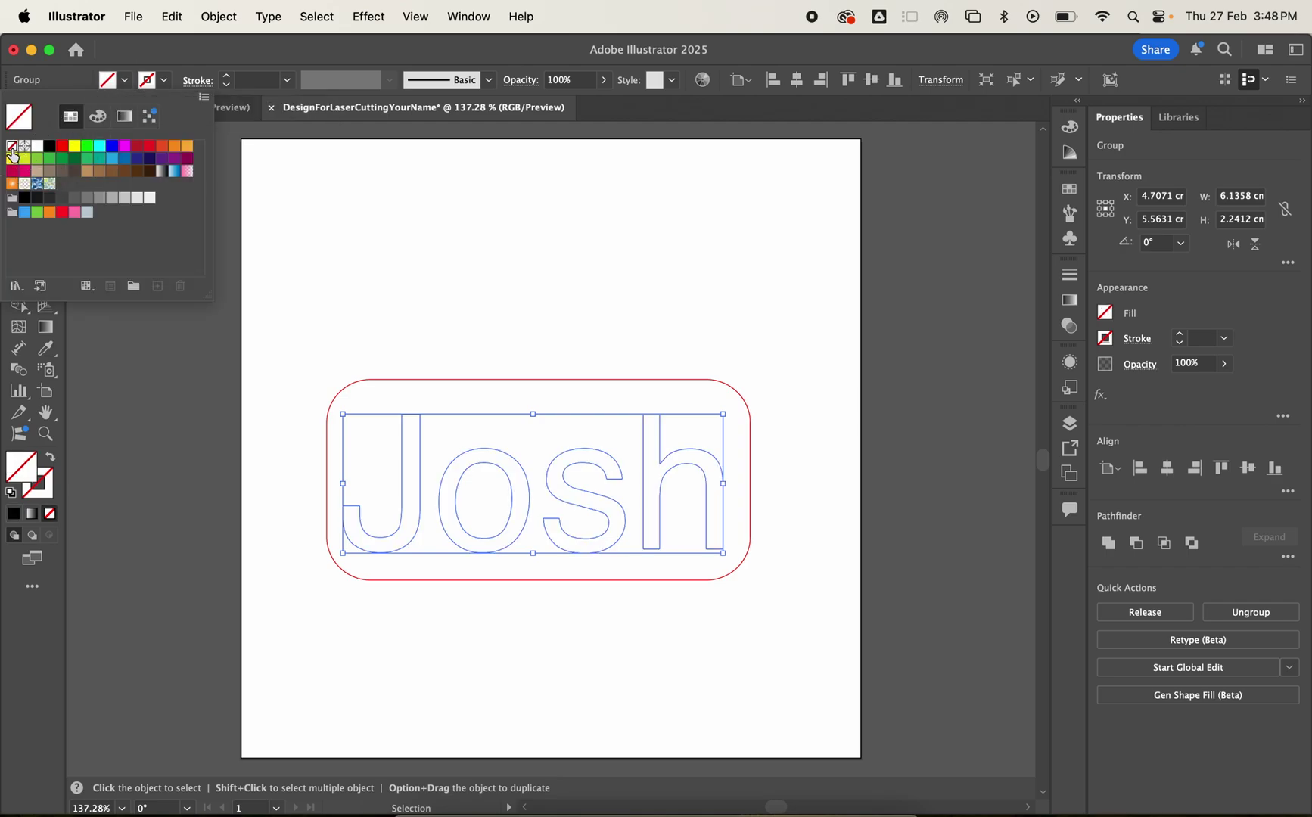
pyautogui.click(166, 82)
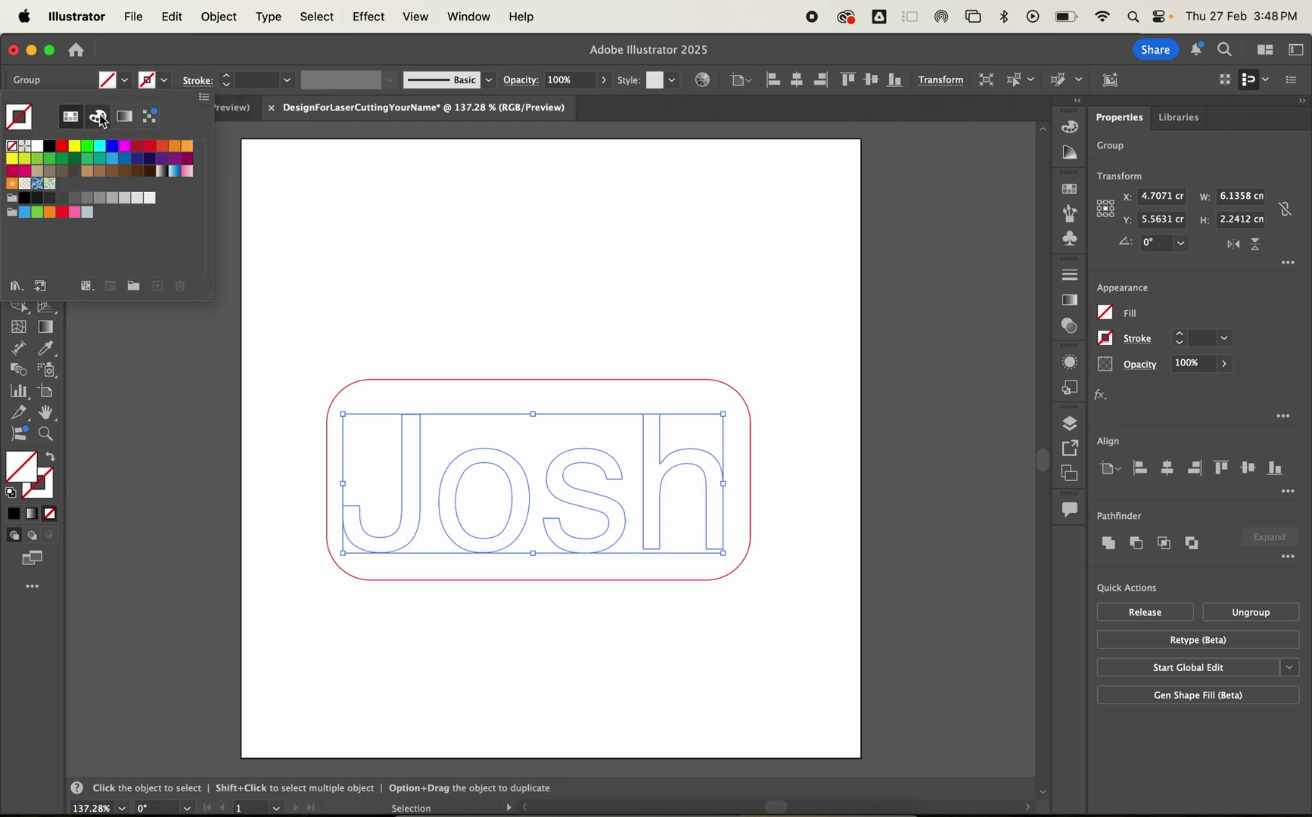
pyautogui.click(64, 152)
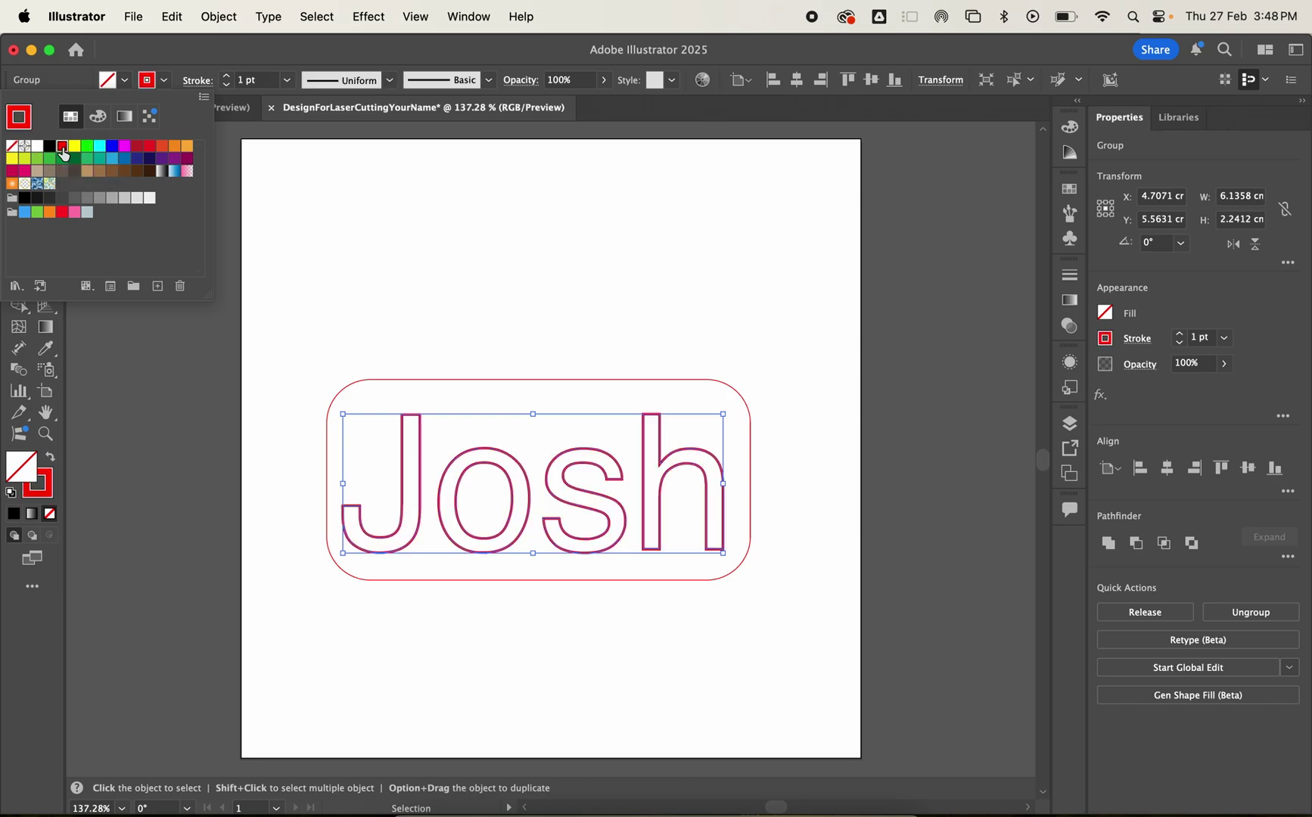
pyautogui.click(227, 85)
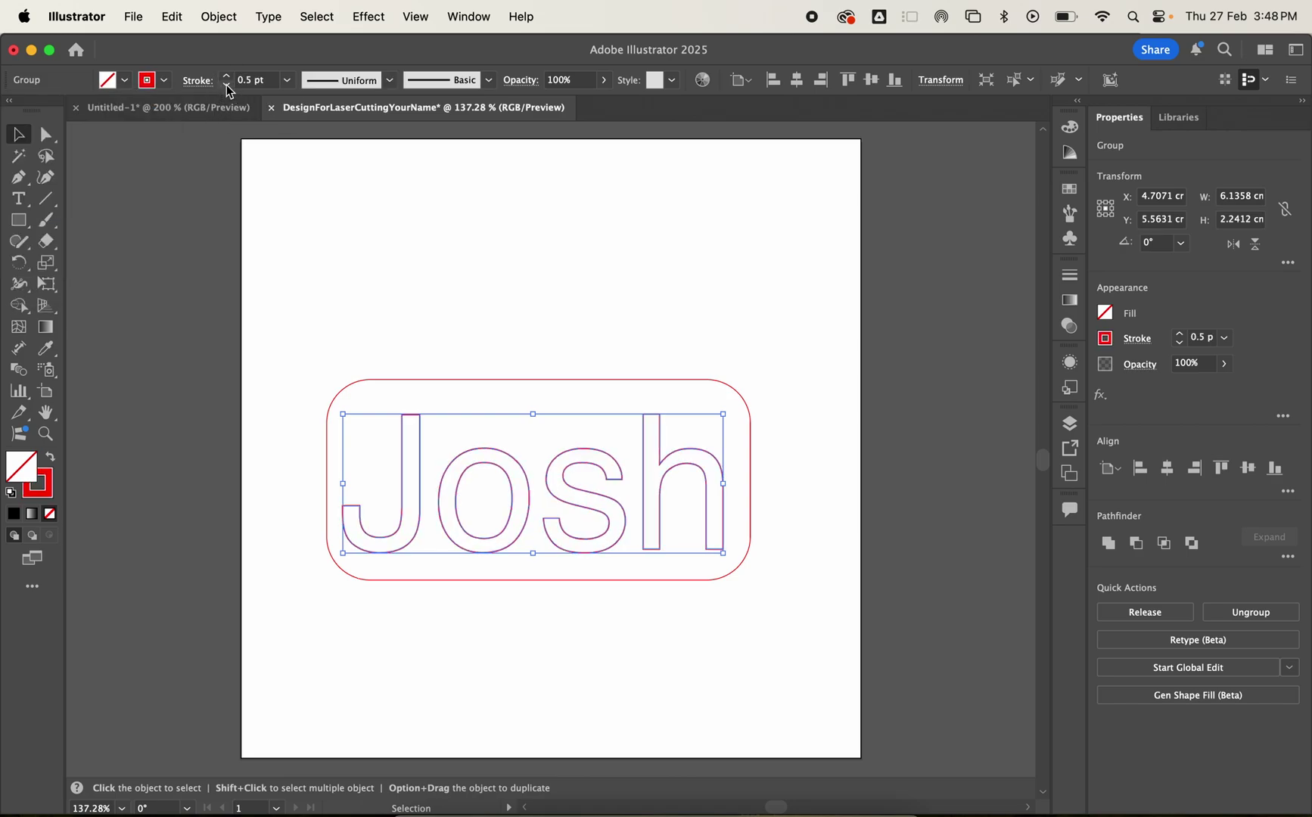
pyautogui.click(328, 272)
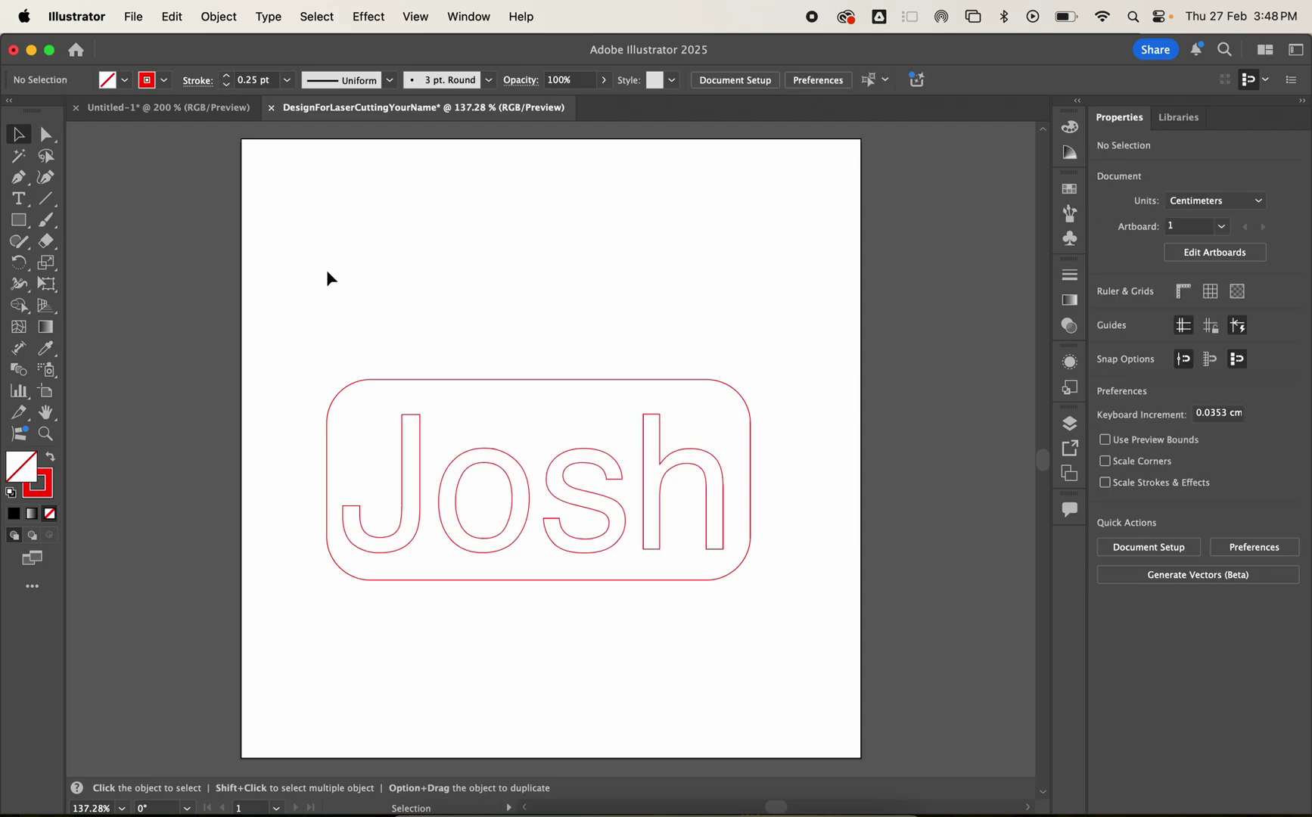
# Move the letters and rounded rectangle together higher on the artboard.
pyautogui.moveTo(326, 270); pyautogui.dragTo(785, 667)
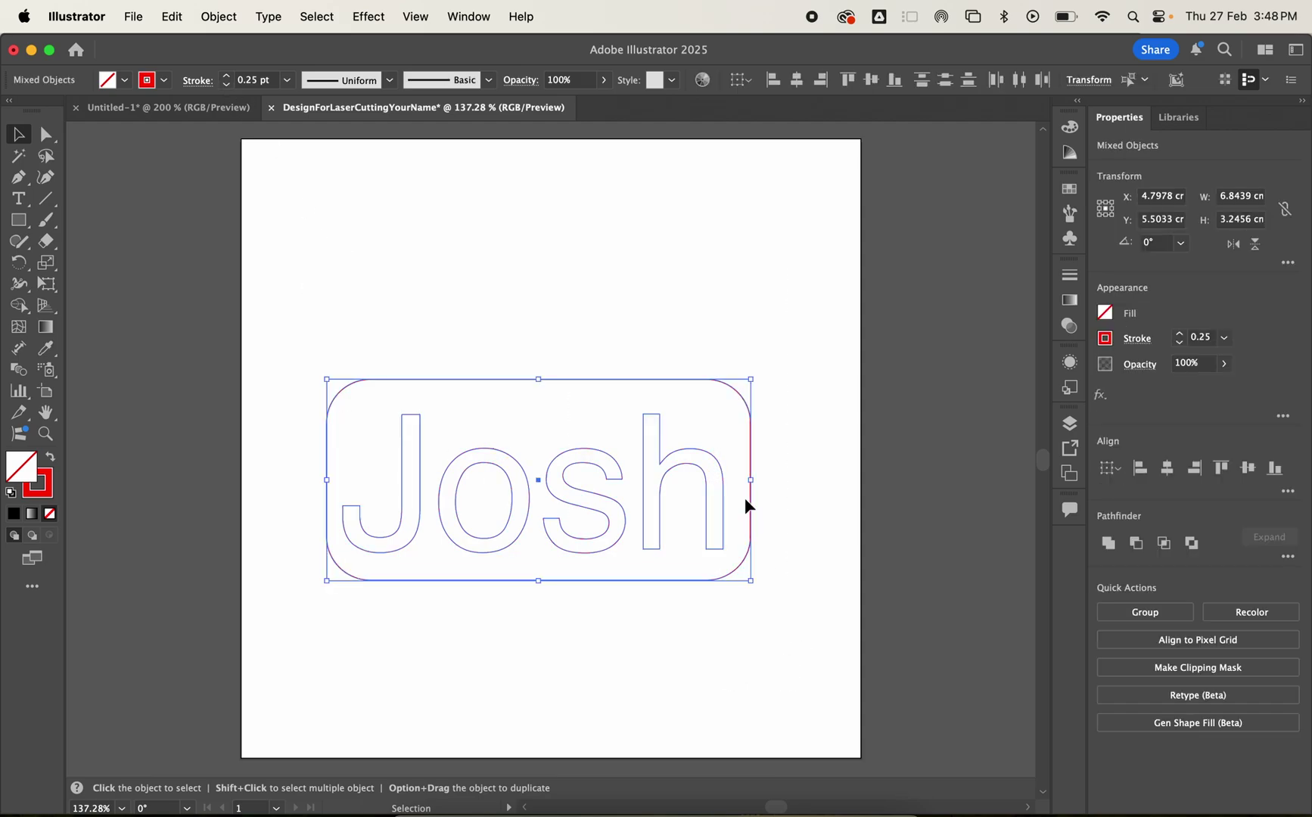
pyautogui.moveTo(664, 466); pyautogui.dragTo(659, 426)
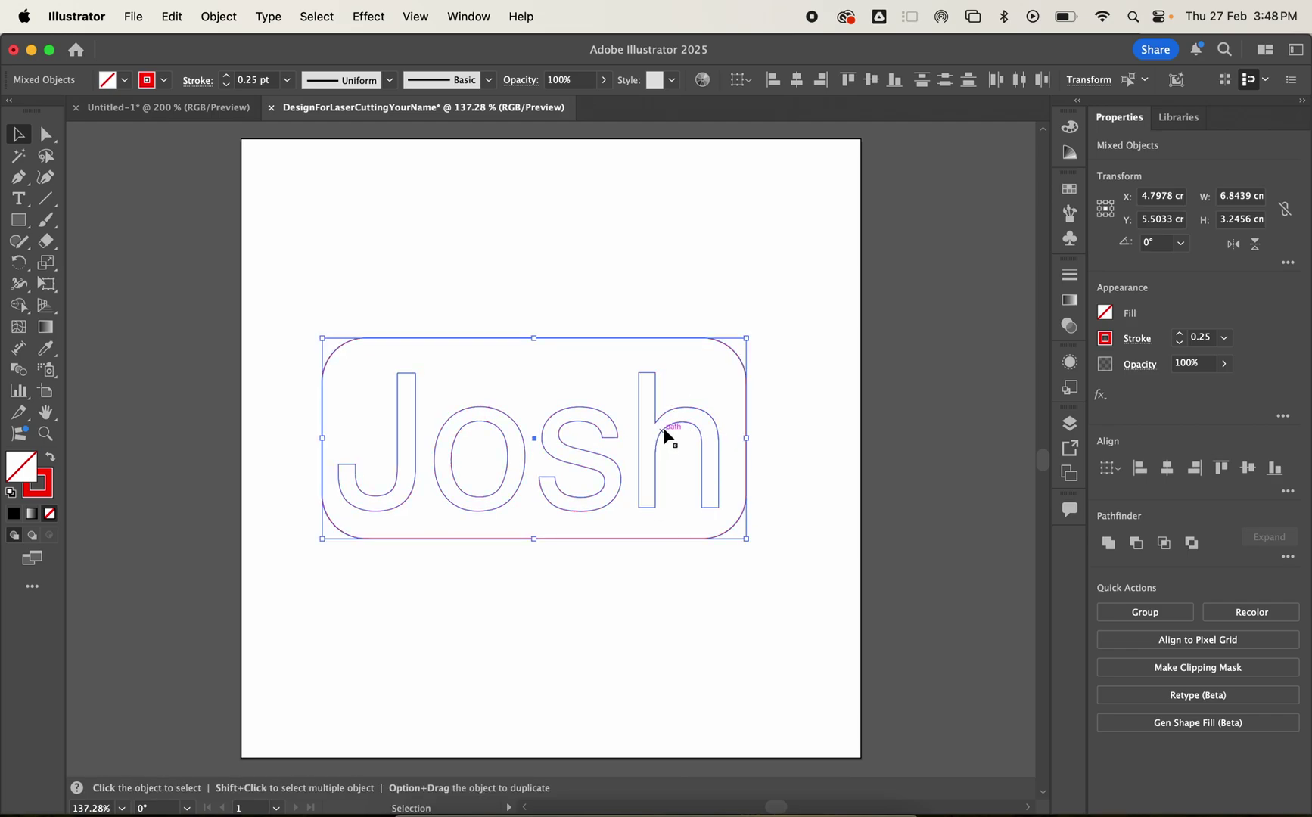
pyautogui.click(675, 272)
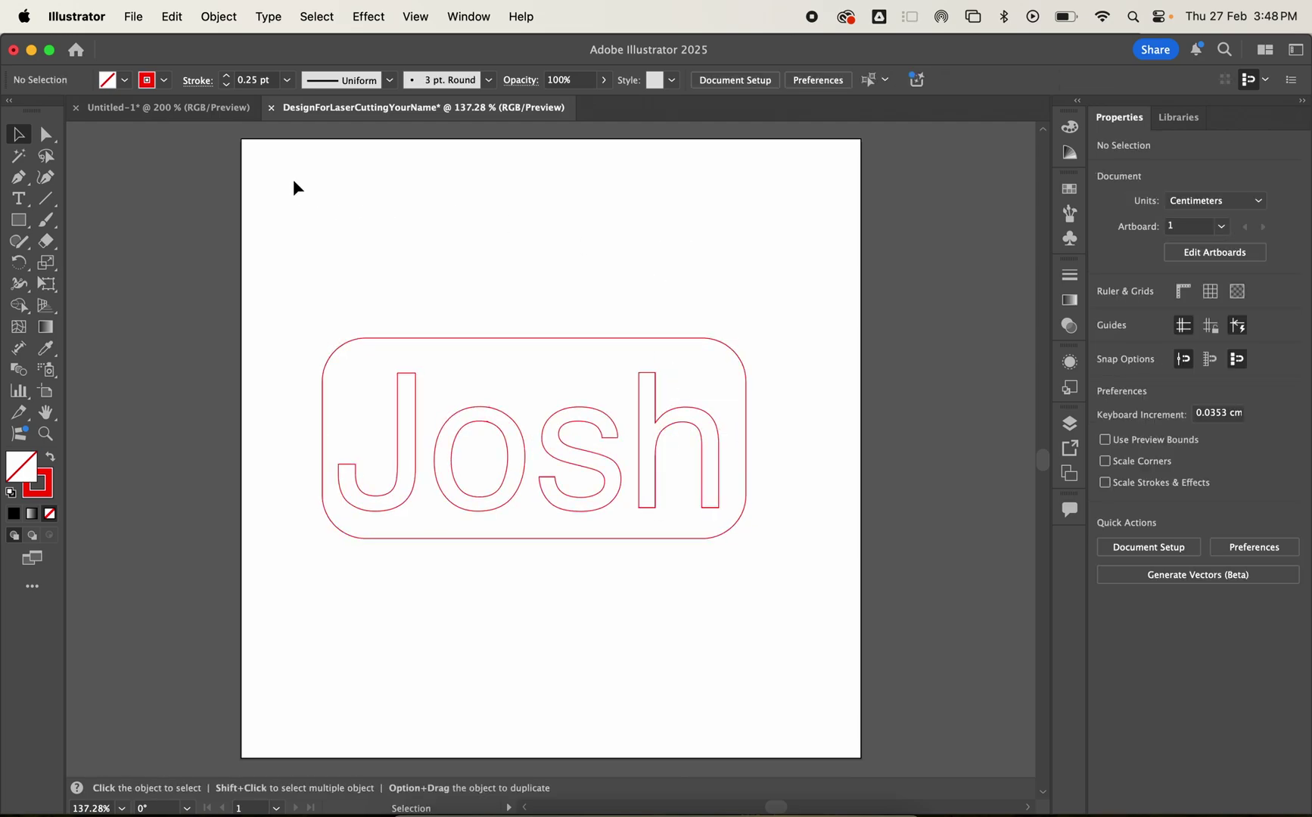
# Save as DesignForLaserCuttingJoshHeckendorf.ai in Illustrator format, then return to Untitled-1.
pyautogui.click(135, 19)
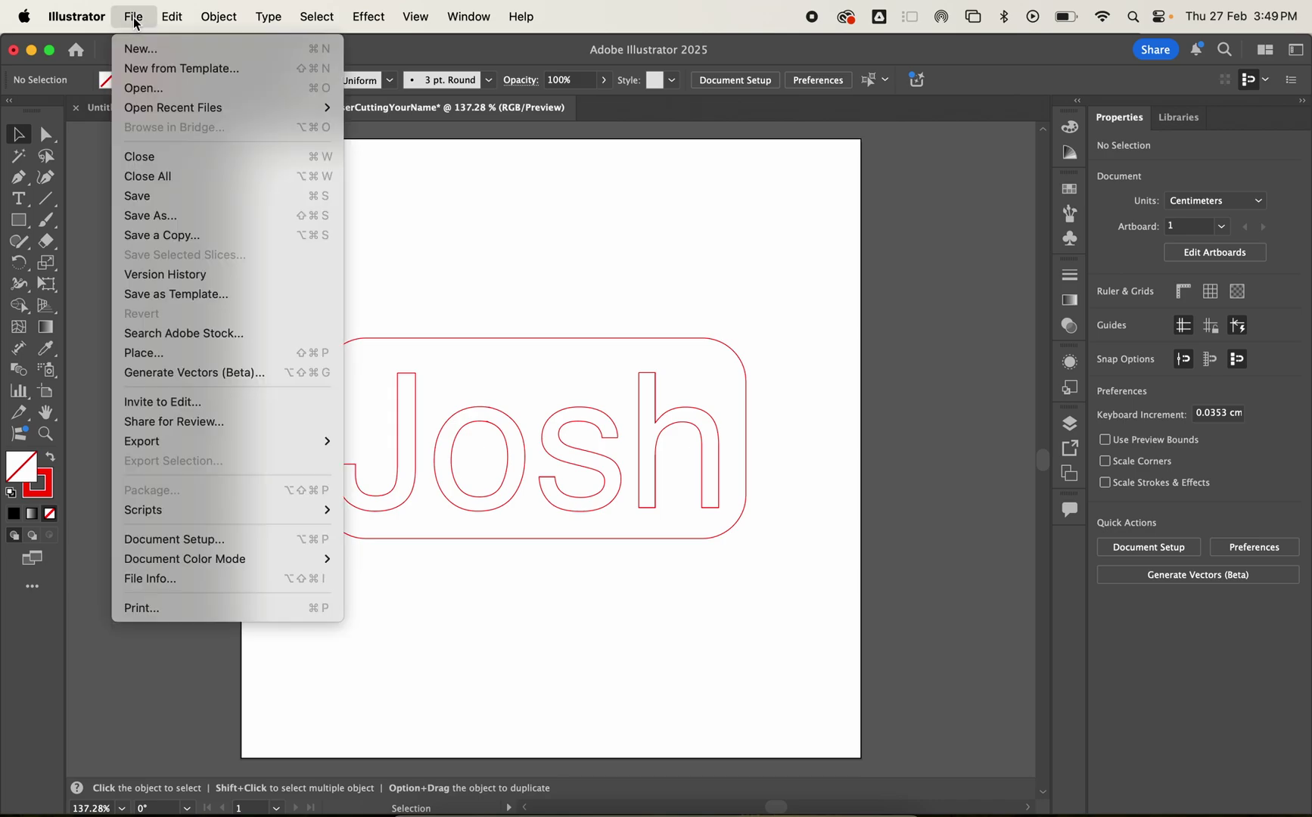
pyautogui.click(145, 218)
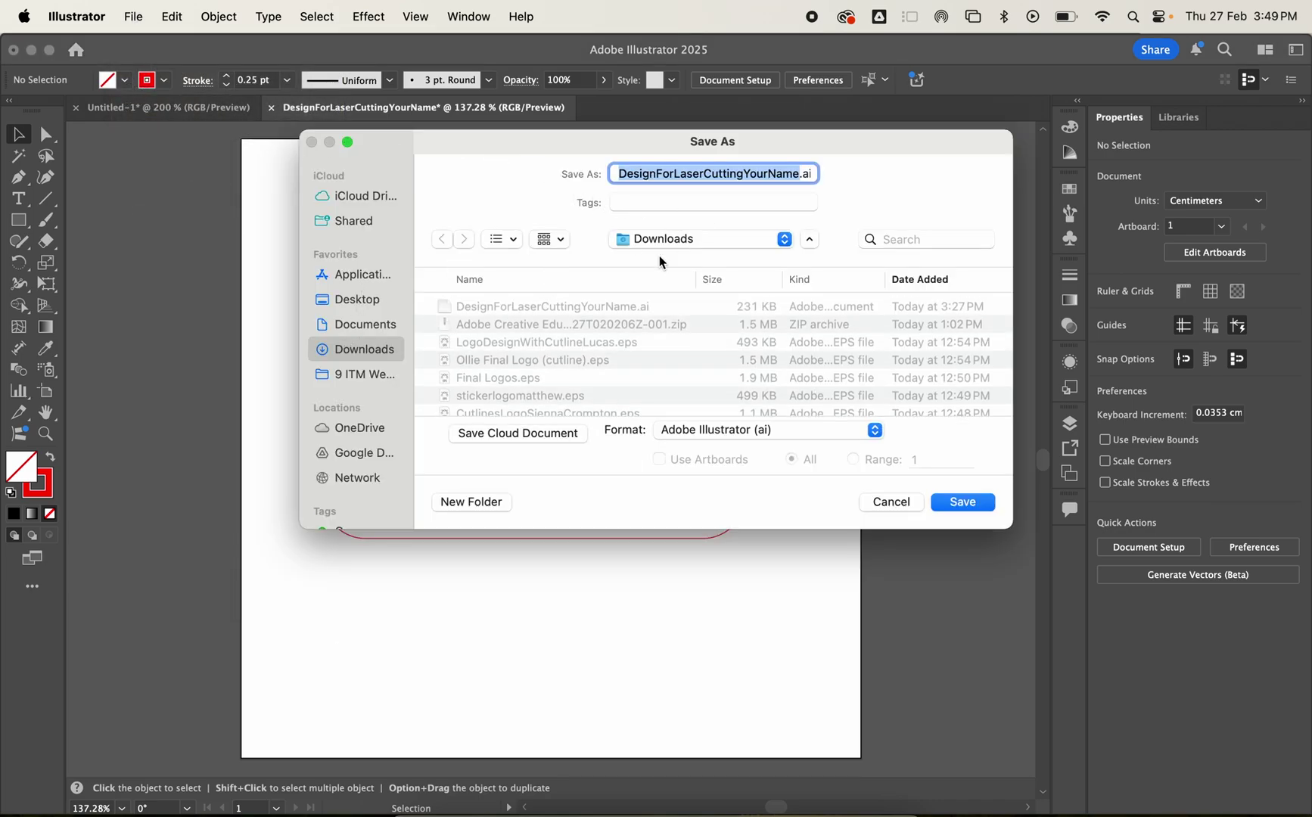
pyautogui.click(800, 174)
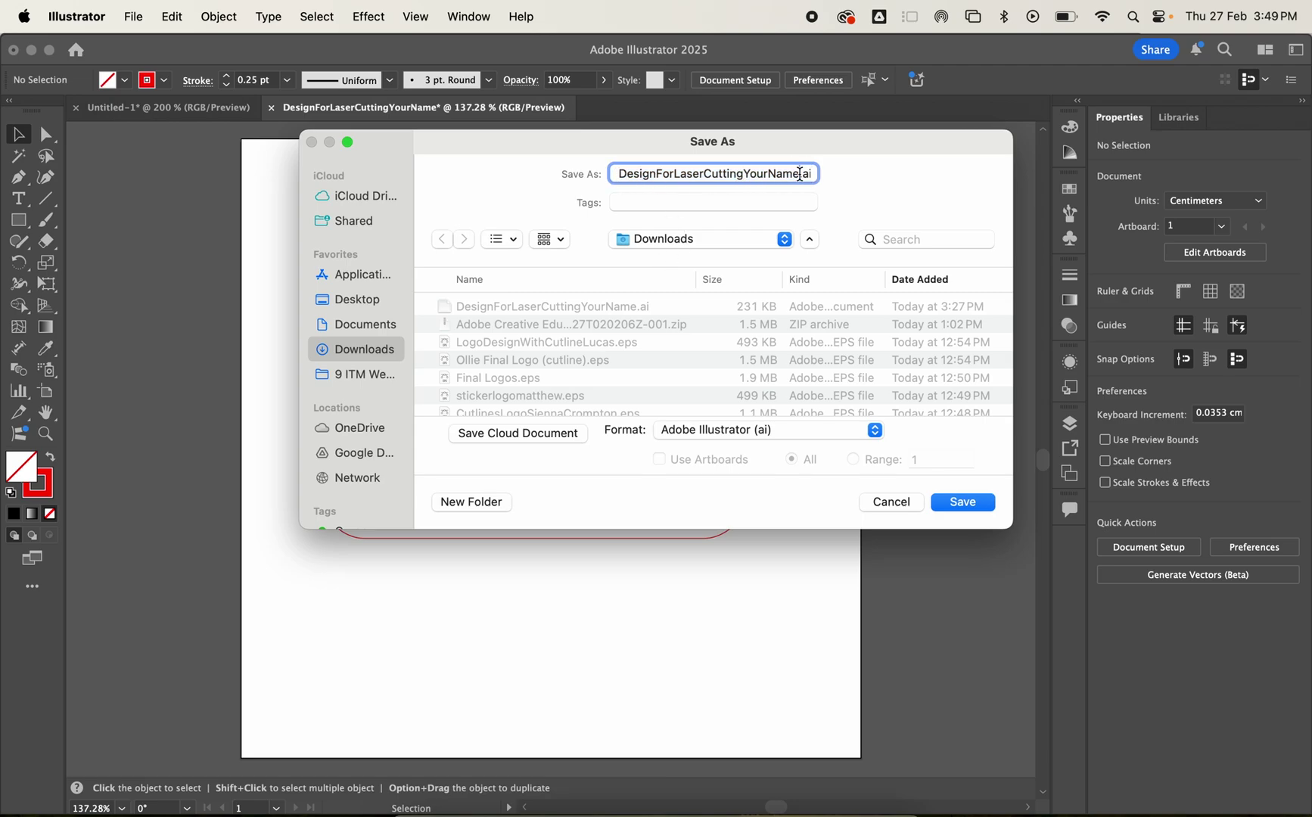
pyautogui.press('BackSpace')
pyautogui.press('BackSpace')
pyautogui.press('BackSpace')
pyautogui.press('BackSpace')
pyautogui.press('BackSpace')
pyautogui.press('BackSpace')
pyautogui.press('BackSpace')
pyautogui.press('BackSpace')
pyautogui.write('JoshHeck')
pyautogui.write('endorf')
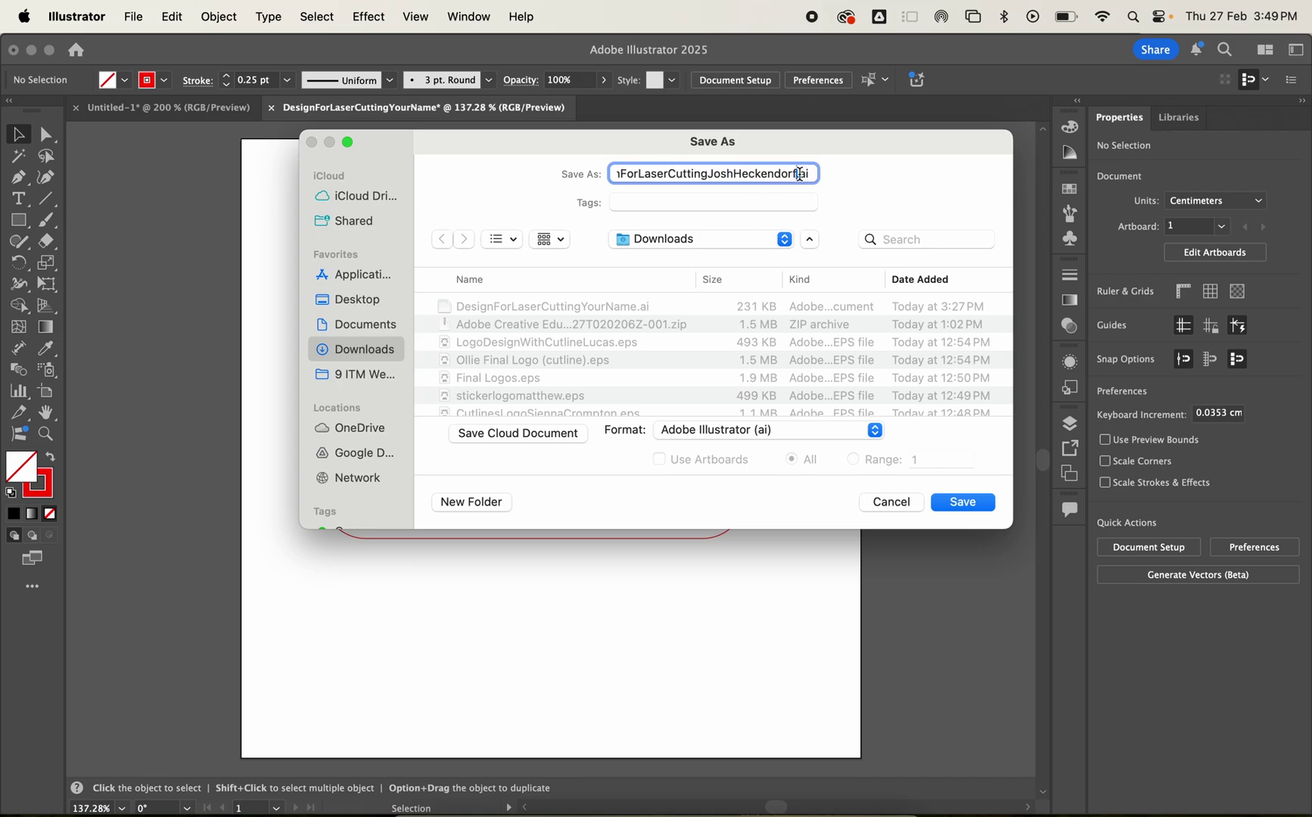
pyautogui.click(693, 438)
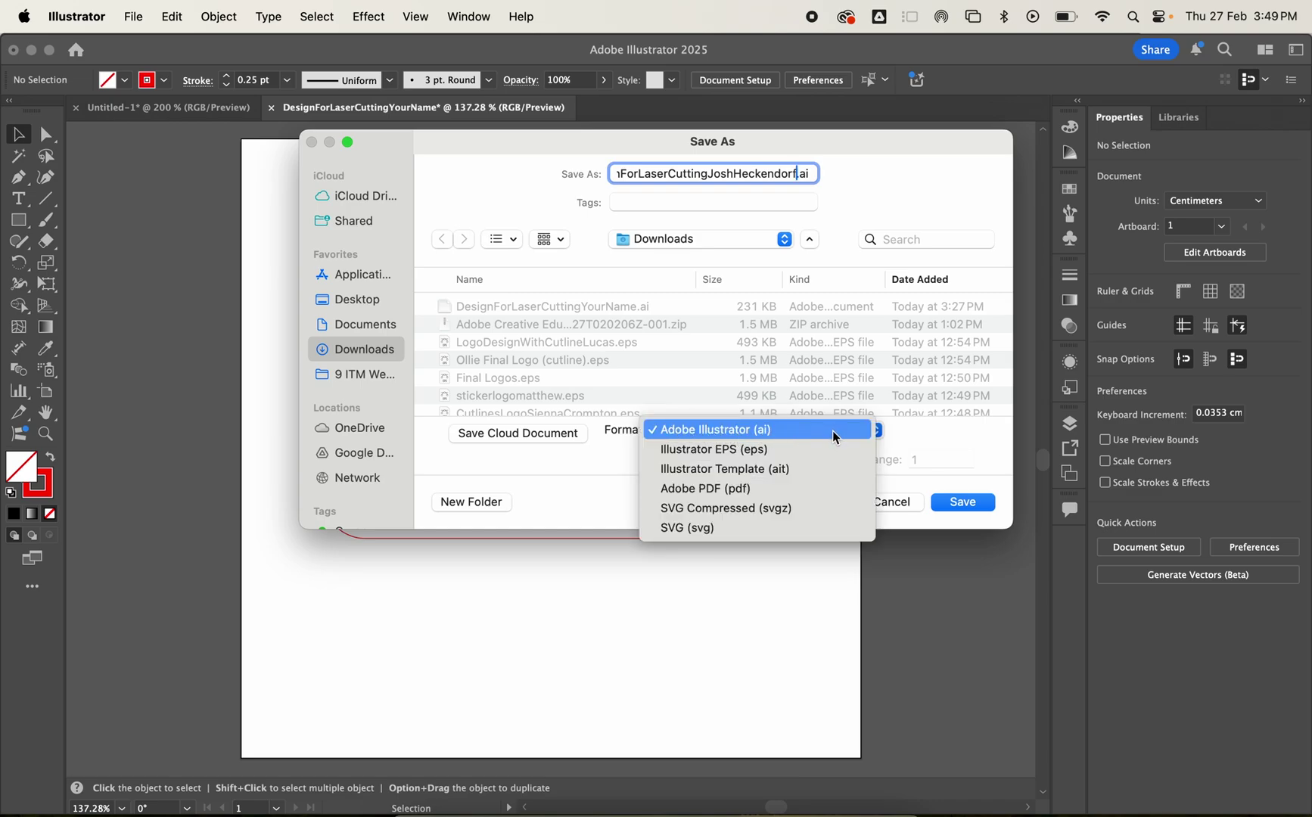
pyautogui.click(945, 504)
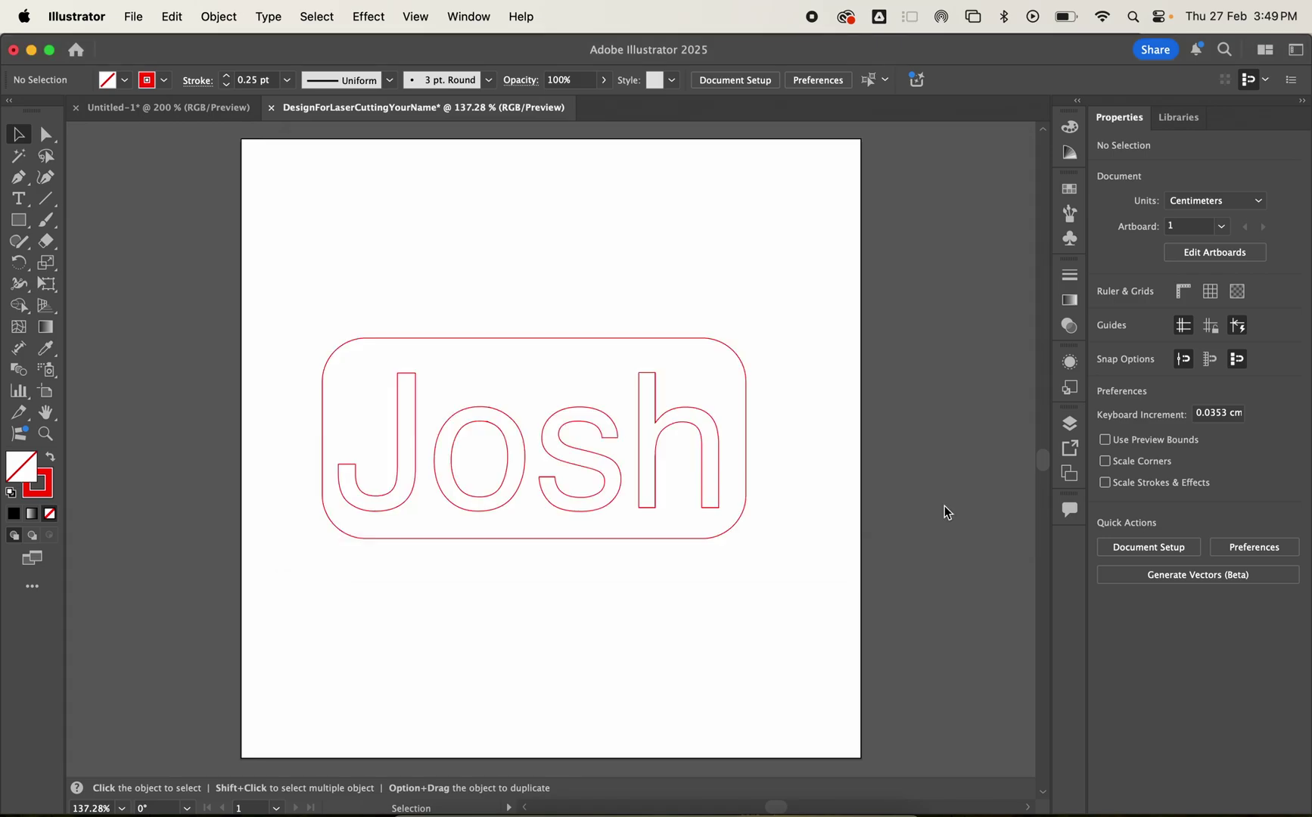
pyautogui.click(868, 689)
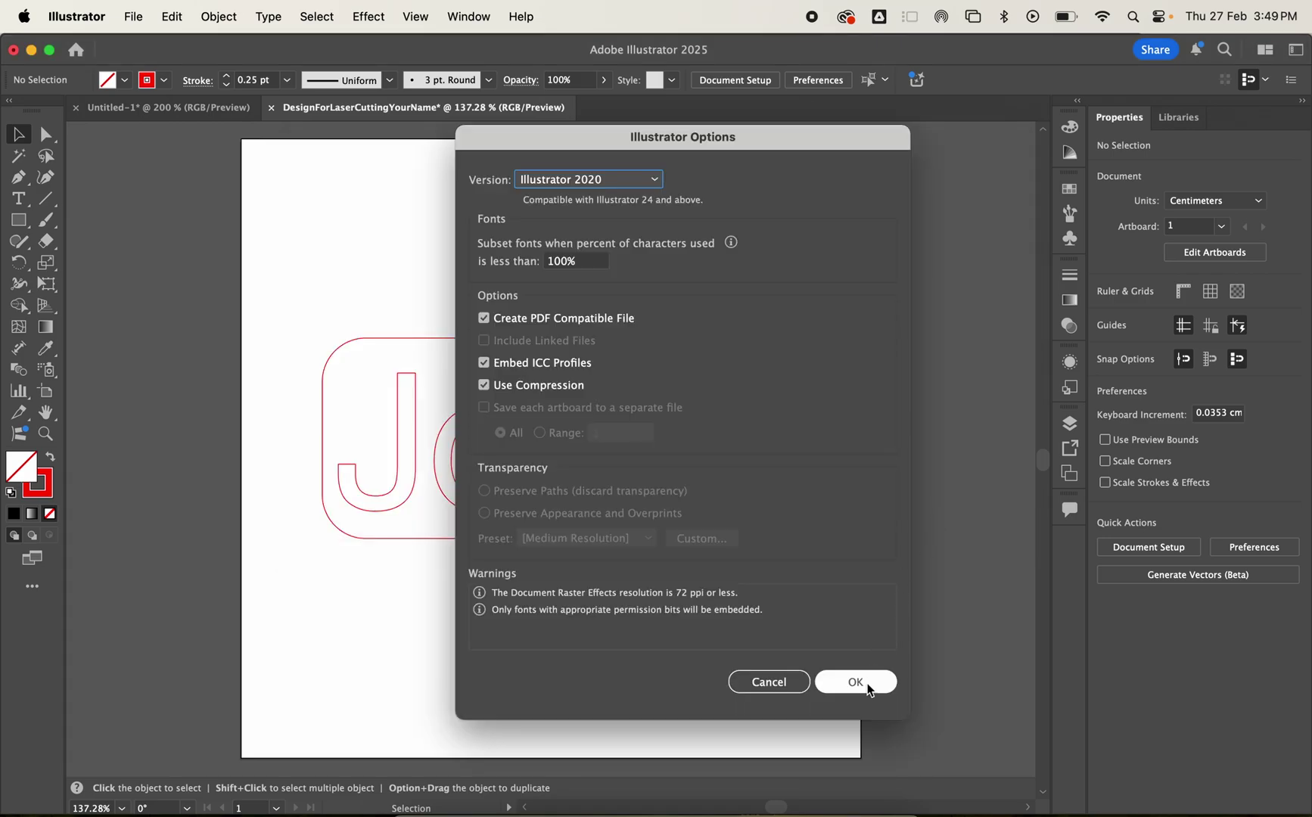
pyautogui.click(855, 687)
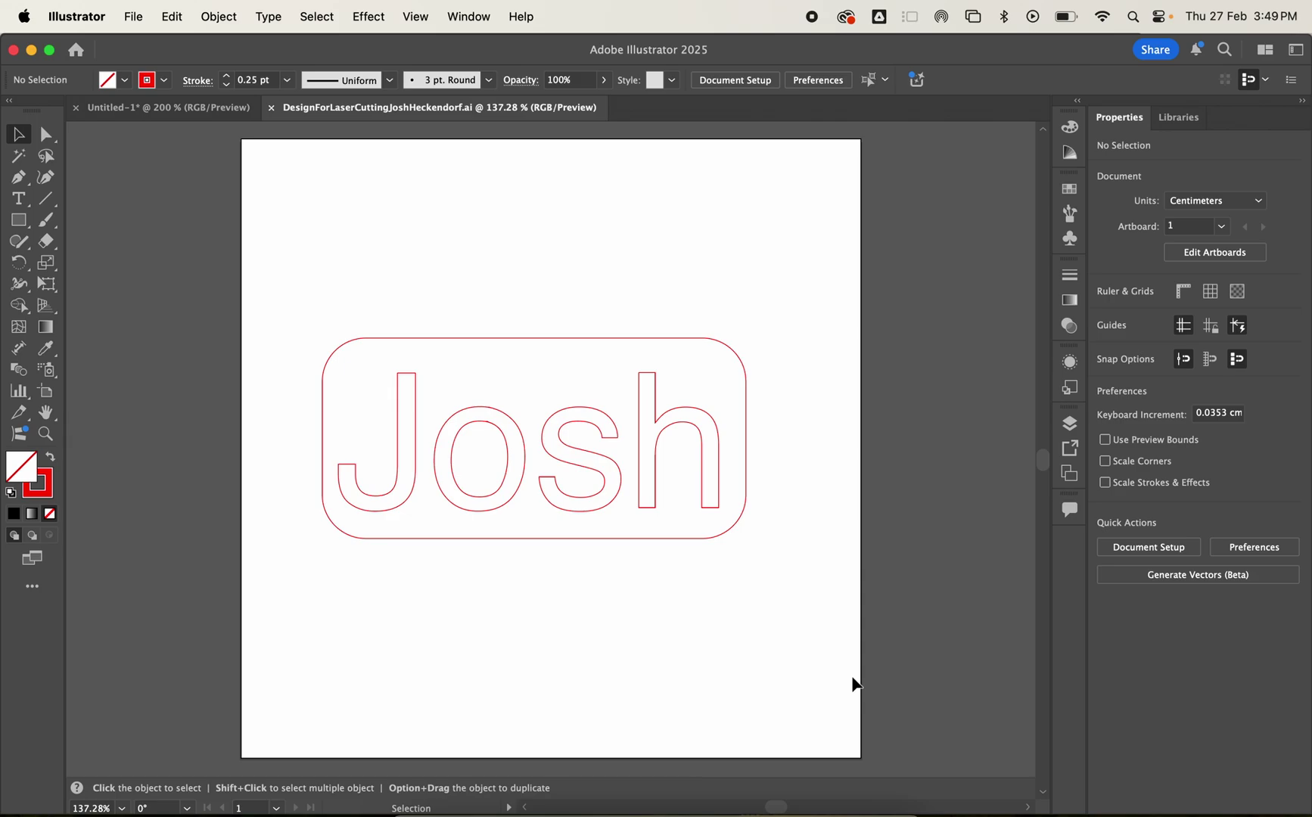
pyautogui.click(171, 109)
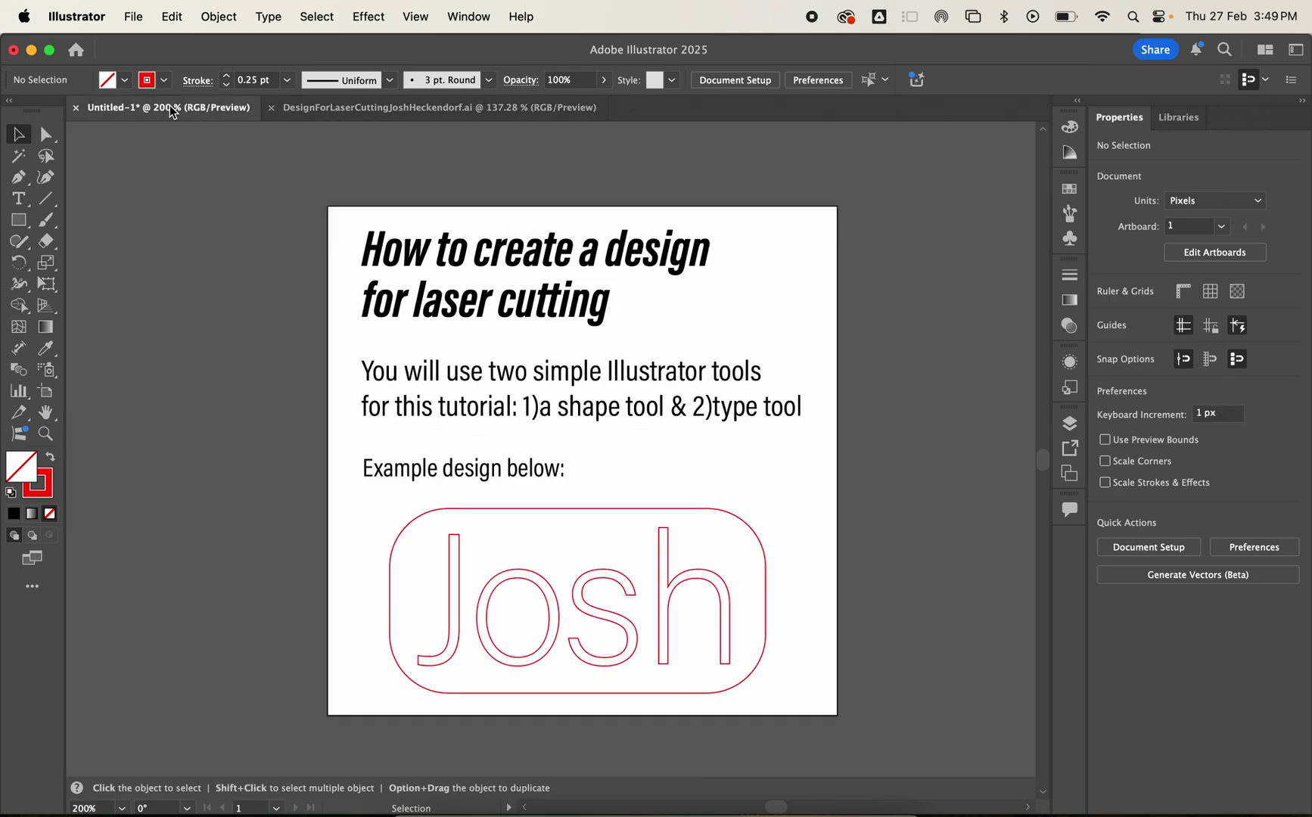